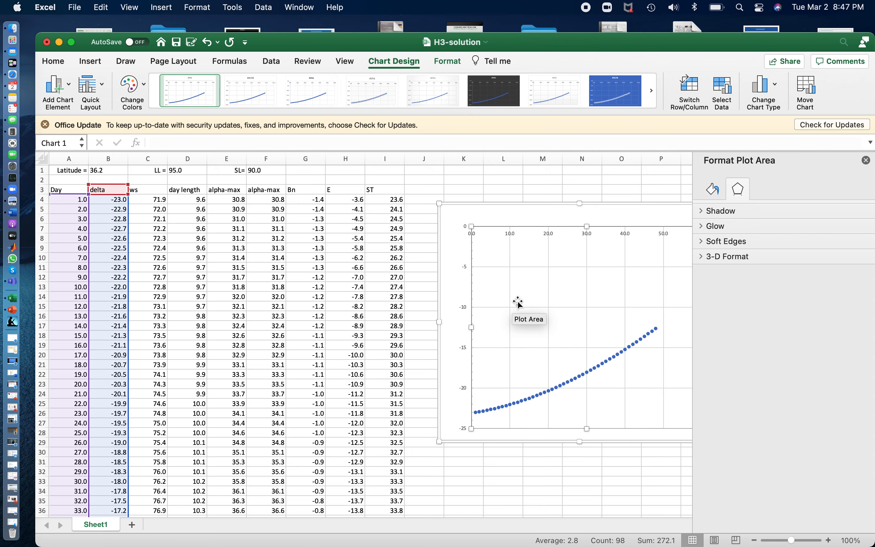
# Insert an X Y (Scatter) chart from the Day, delta and ws columns, including their headers in row 3
pyautogui.click(865, 160)
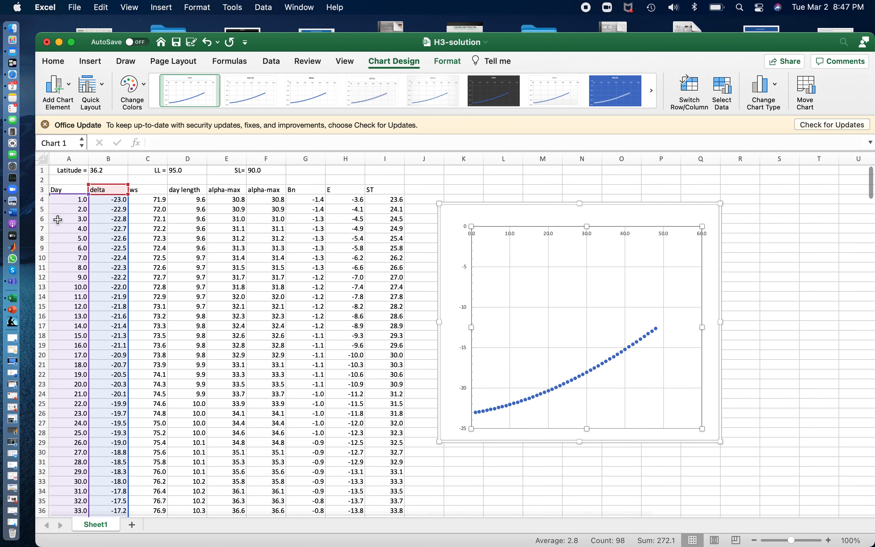
pyautogui.click(122, 277)
pyautogui.moveTo(63, 194); pyautogui.dragTo(164, 520)
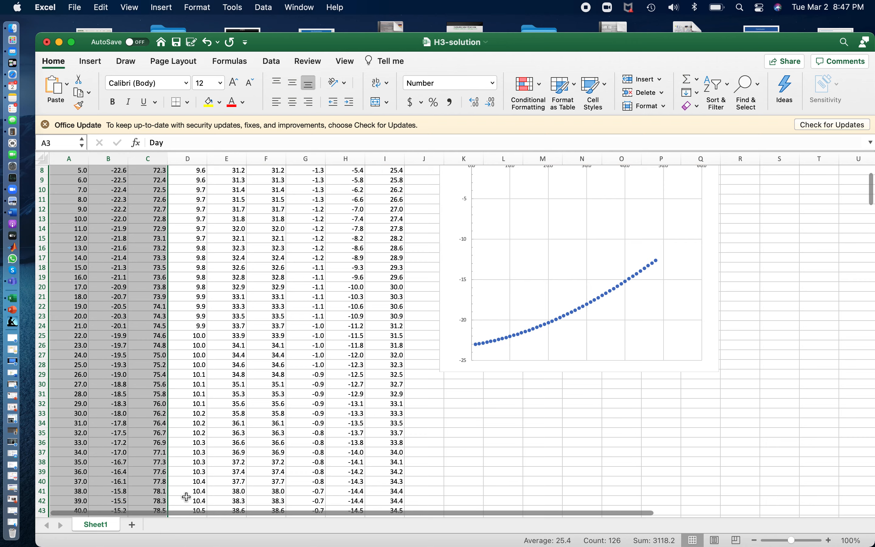
pyautogui.scroll(-2, 191, 300)
pyautogui.scroll(5, 190, 301)
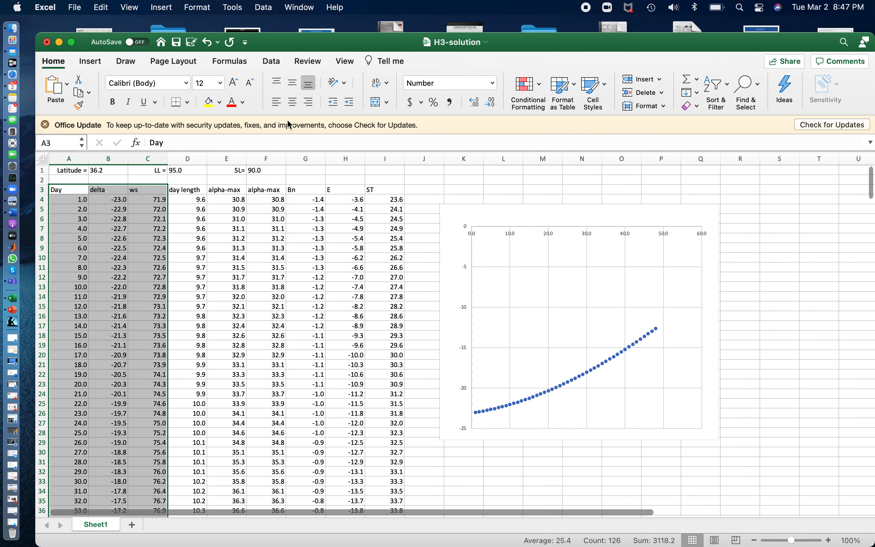
pyautogui.click(163, 8)
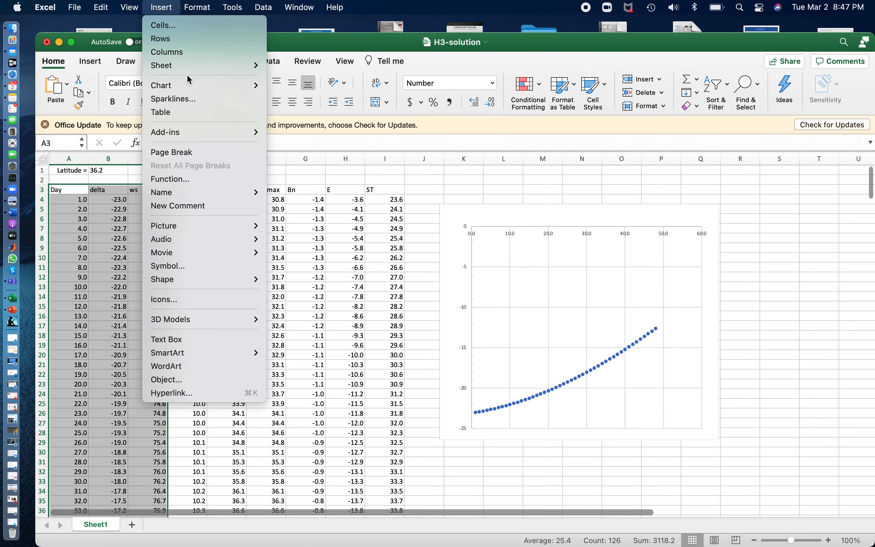
pyautogui.moveTo(191, 87)
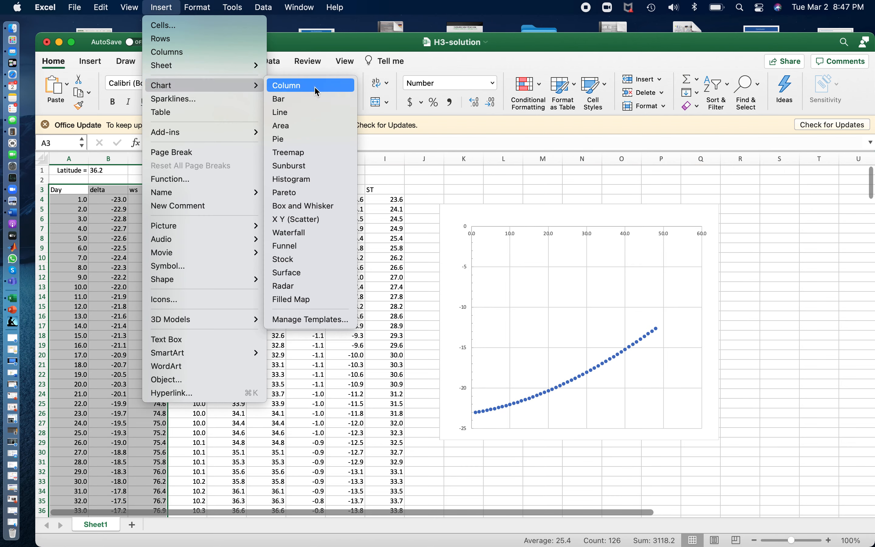
pyautogui.click(330, 219)
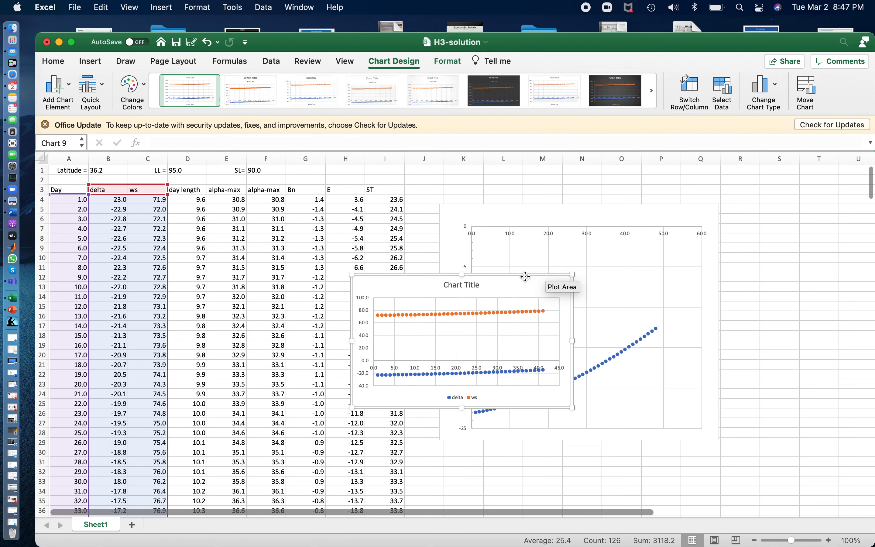
# Move the new scatter chart over the older one, enlarge it to cover that chart, and delete its title
pyautogui.moveTo(525, 275); pyautogui.dragTo(595, 177)
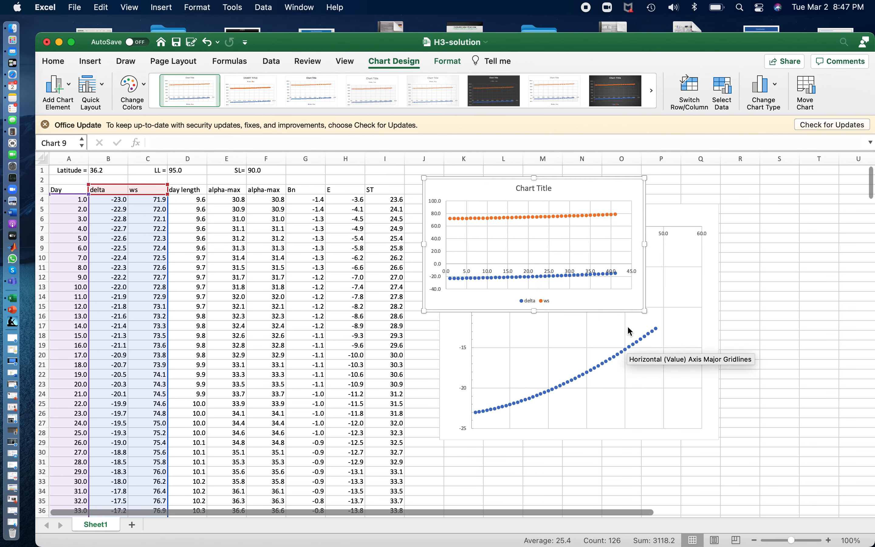
pyautogui.moveTo(643, 311); pyautogui.dragTo(756, 437)
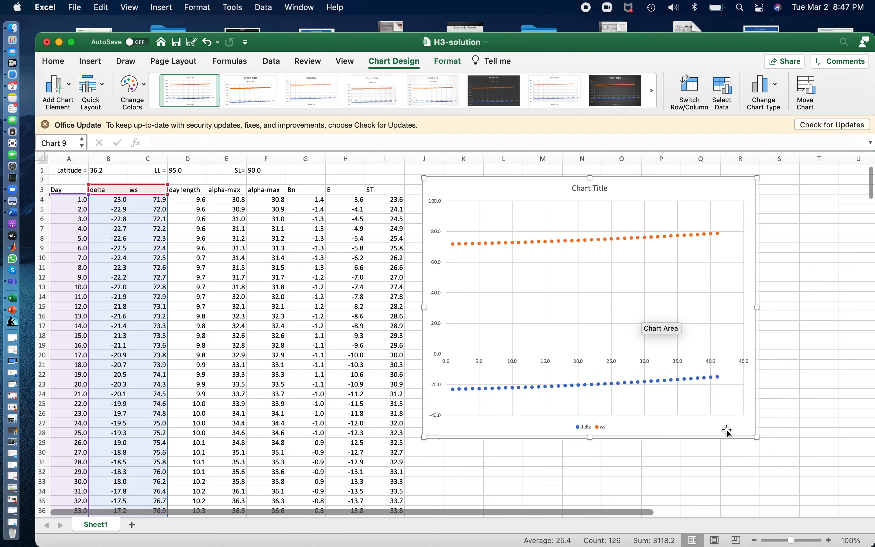
pyautogui.click(578, 186)
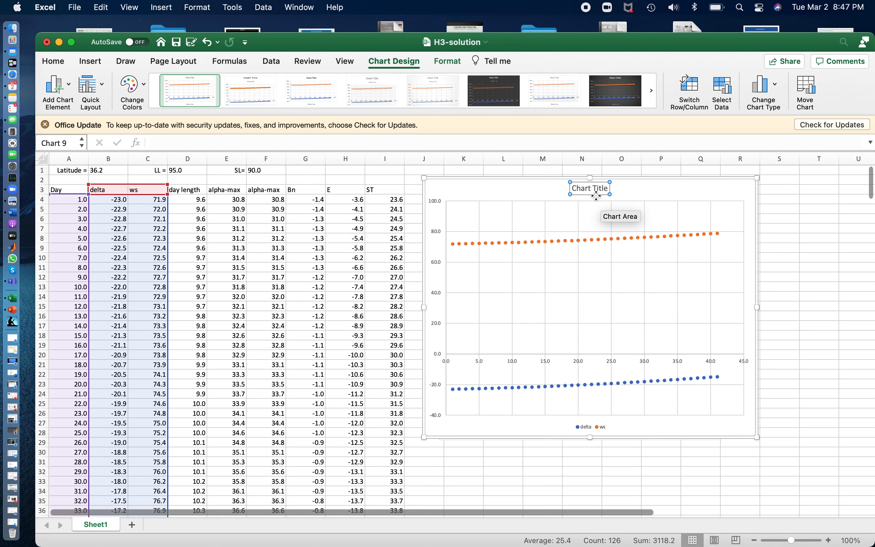
pyautogui.click(591, 195)
pyautogui.press('Delete')
# Shrink the plot area from its upper-left corner and place the legend, slightly enlarged, inside the plot between the two series
pyautogui.click(533, 329)
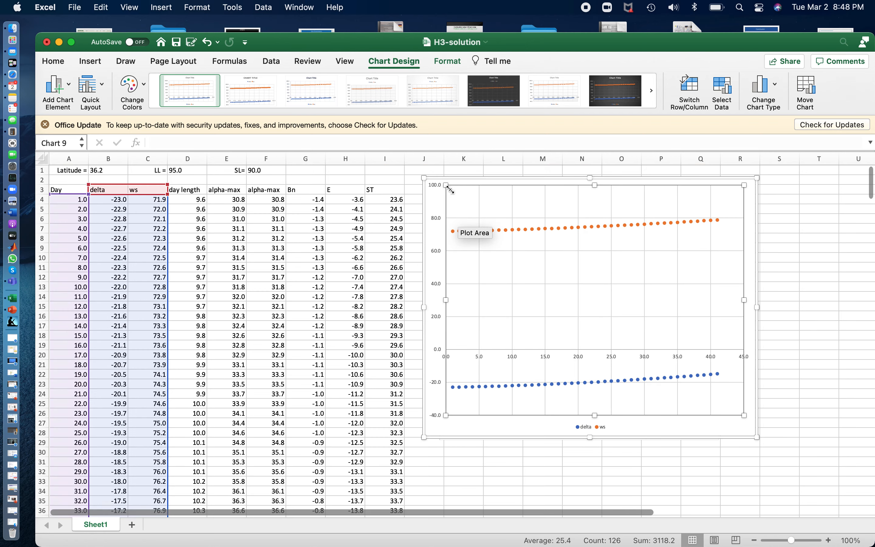
pyautogui.moveTo(446, 185); pyautogui.dragTo(462, 203)
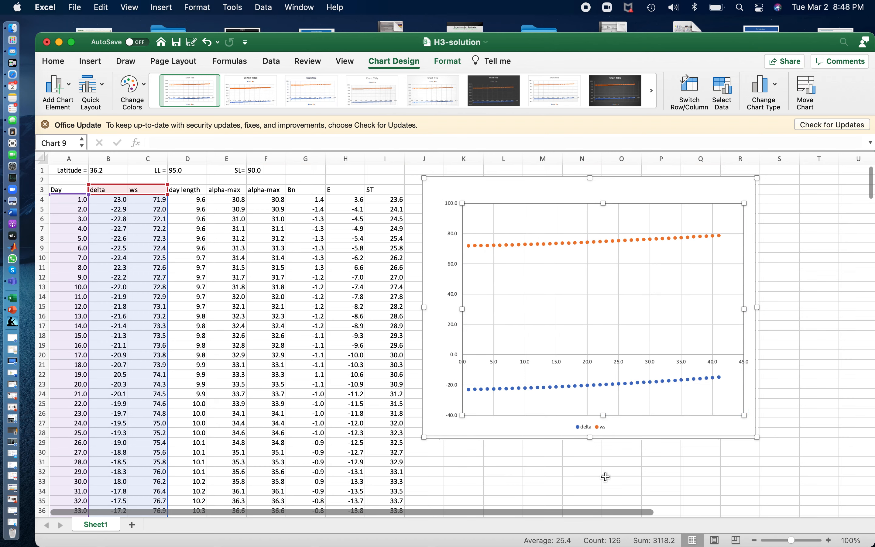
pyautogui.click(605, 427)
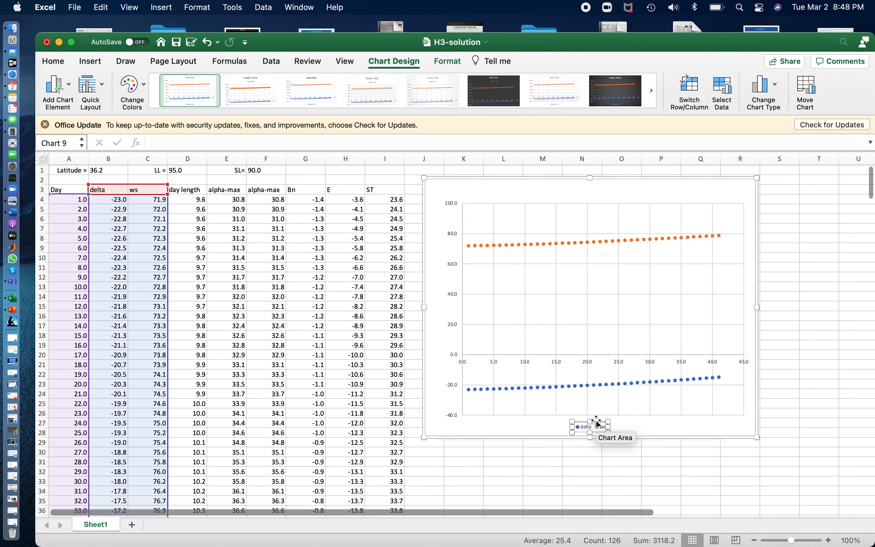
pyautogui.moveTo(605, 419); pyautogui.dragTo(671, 277)
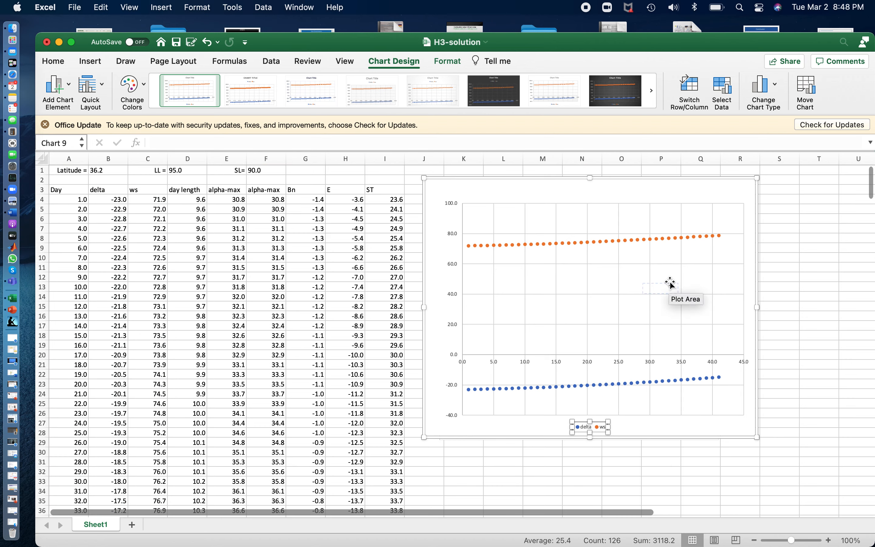
pyautogui.click(671, 277)
pyautogui.click(667, 287)
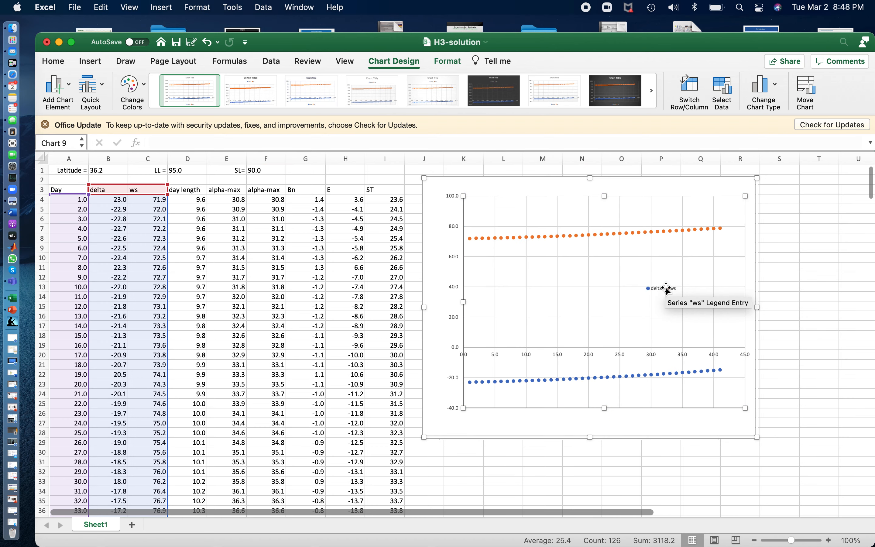
pyautogui.moveTo(670, 288); pyautogui.dragTo(665, 278)
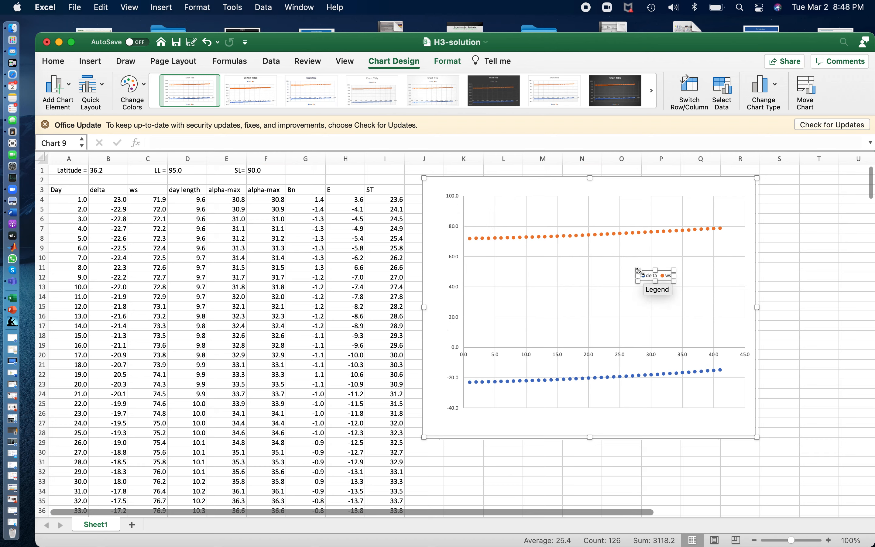
pyautogui.moveTo(638, 270); pyautogui.dragTo(617, 264)
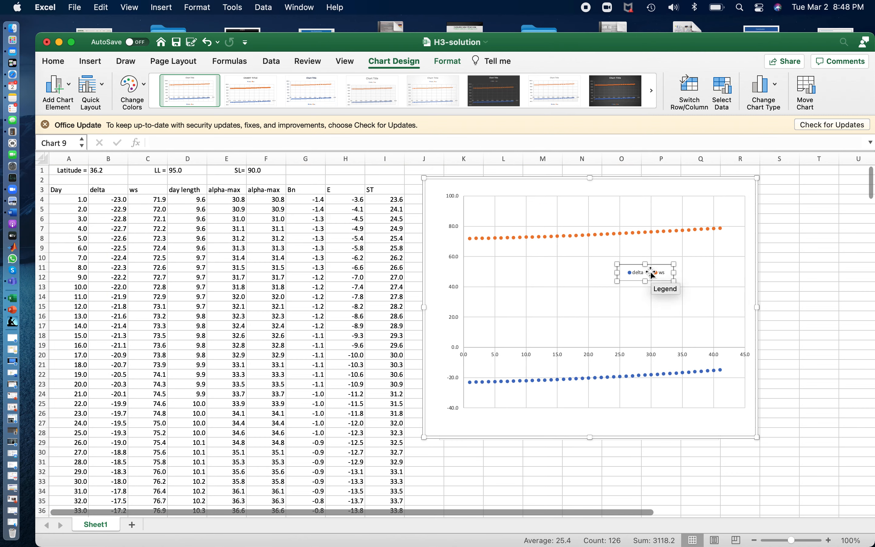
# Give the legend a white solid fill and a solid line border 1.5 pt wide
pyautogui.doubleClick(640, 265)
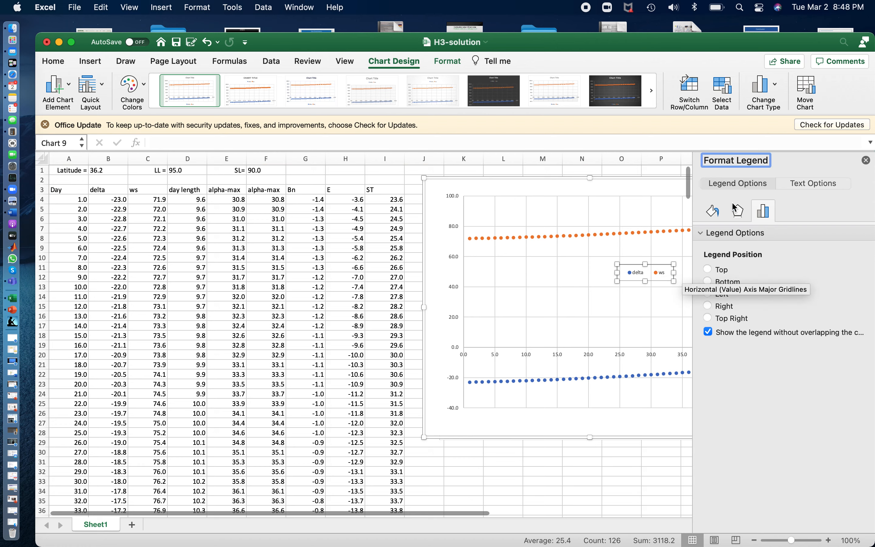
pyautogui.click(714, 214)
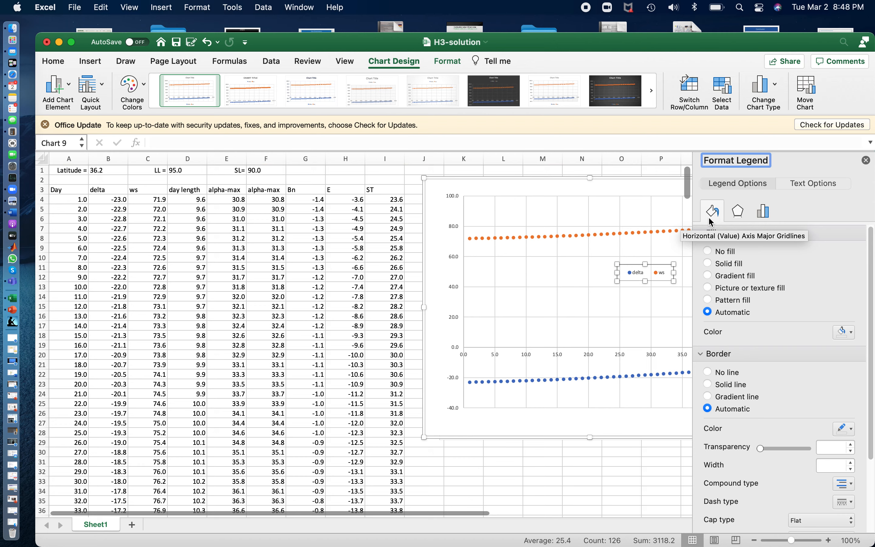
pyautogui.click(709, 263)
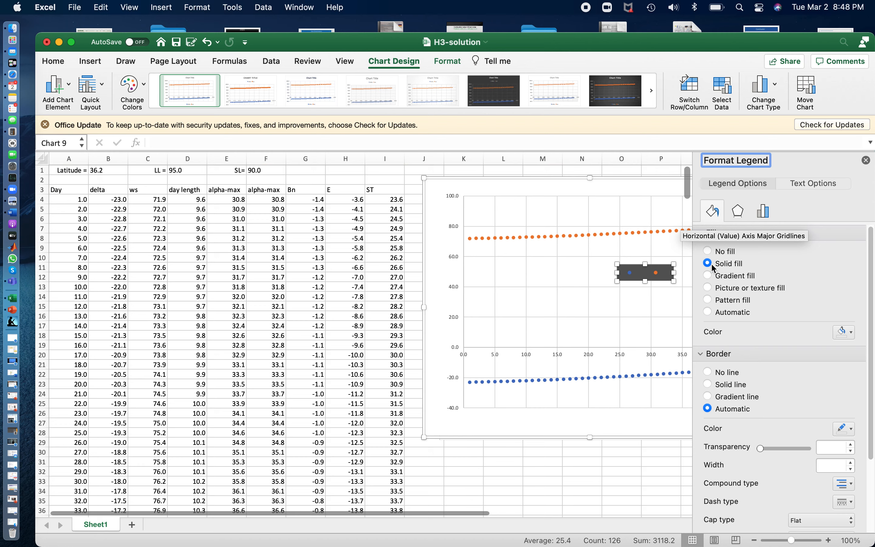
pyautogui.click(851, 333)
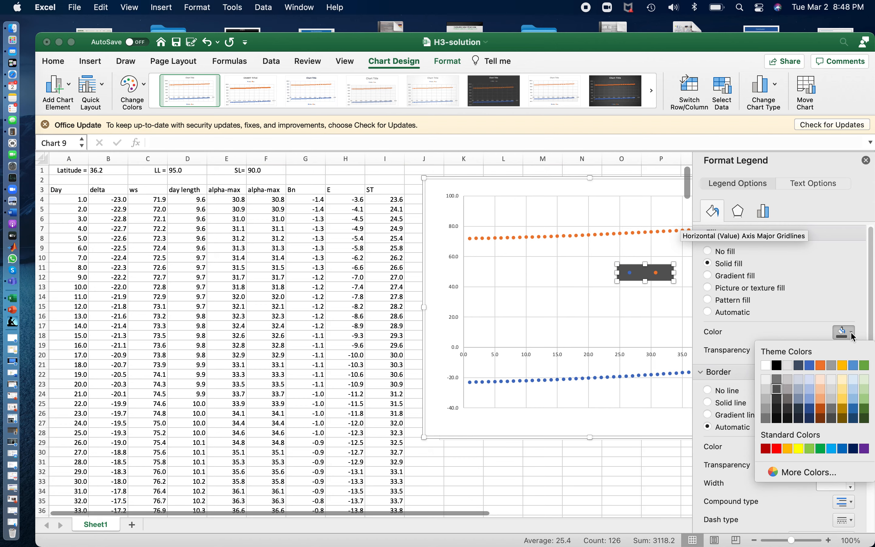
pyautogui.click(765, 365)
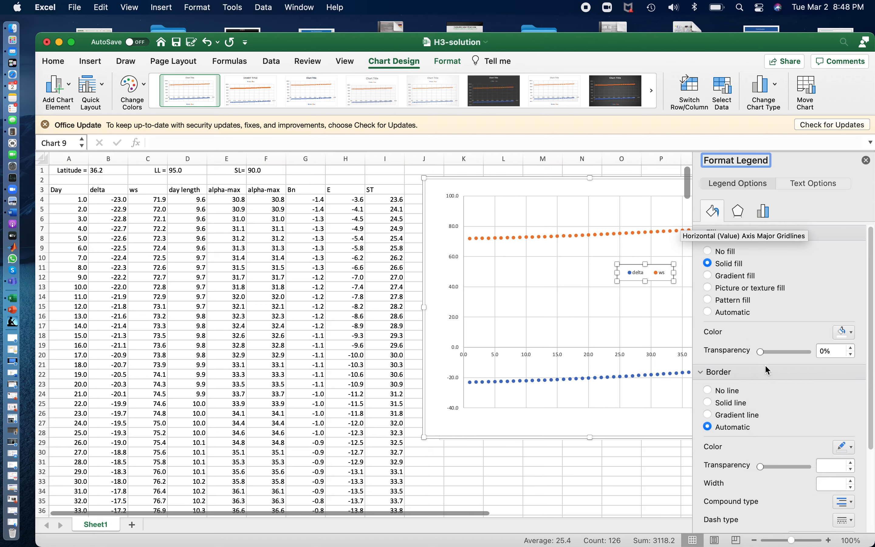
pyautogui.click(708, 402)
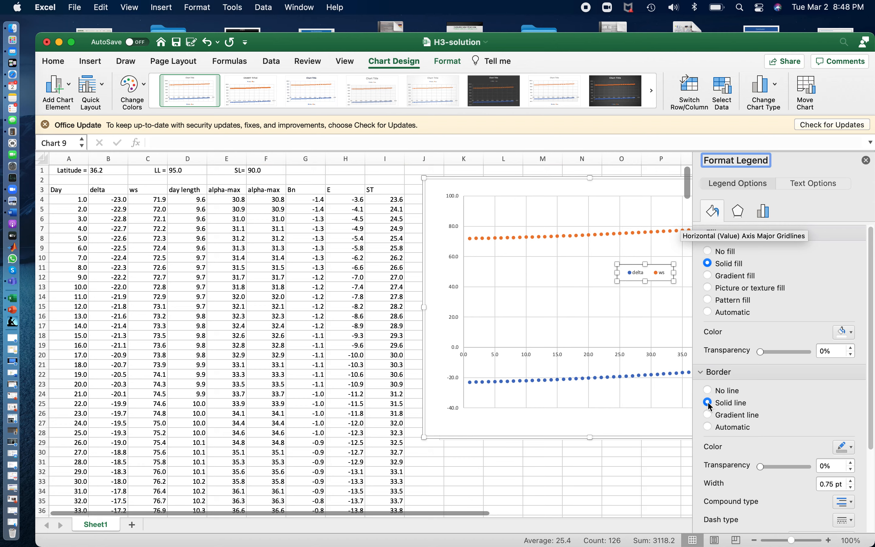
pyautogui.click(851, 480)
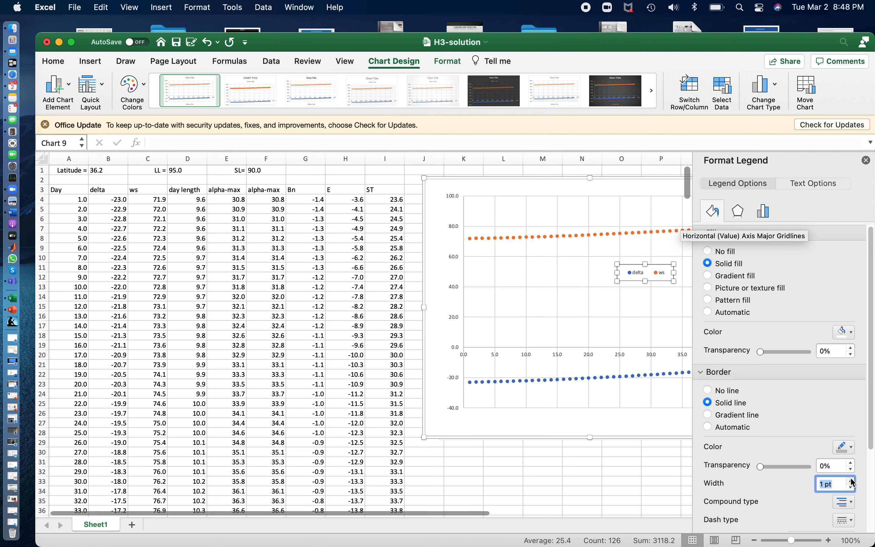
pyautogui.click(850, 481)
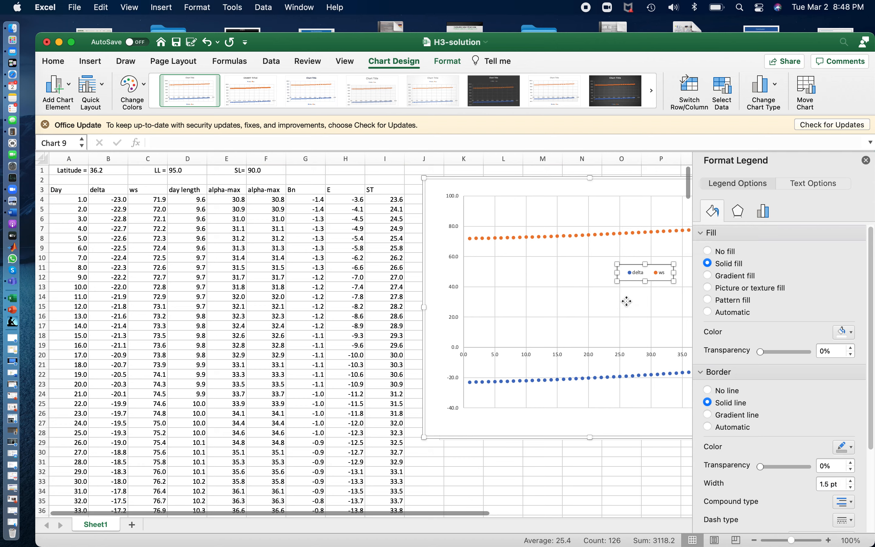
# Nudge the legend slightly to the right within the plot and close the legend formatting options
pyautogui.click(649, 293)
pyautogui.click(655, 270)
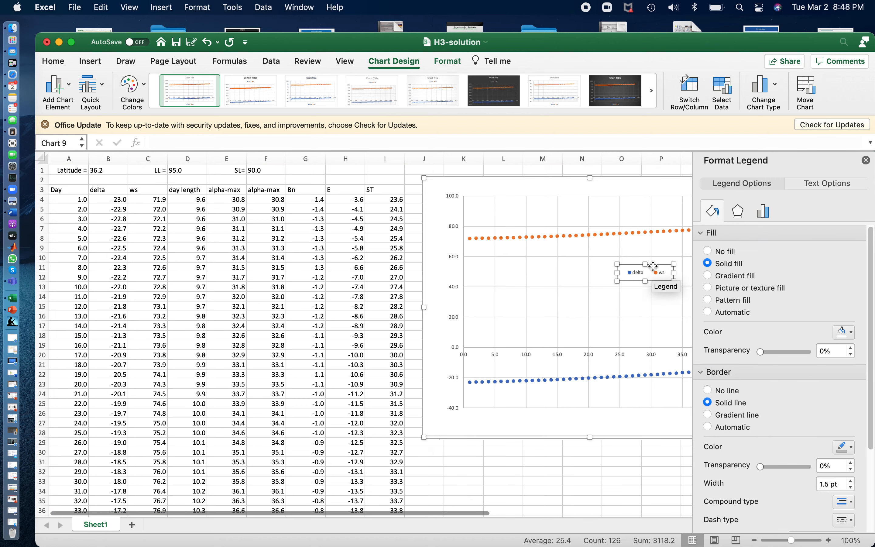
pyautogui.moveTo(656, 266); pyautogui.dragTo(664, 264)
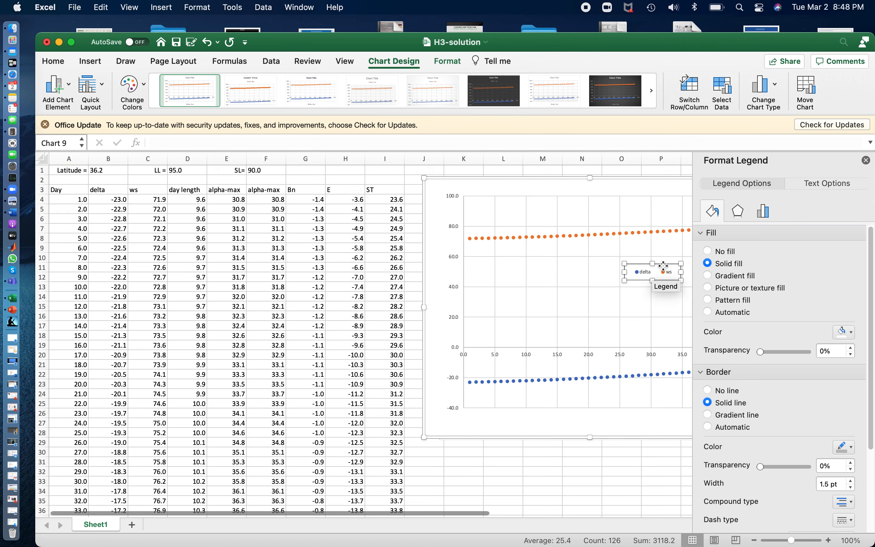
pyautogui.click(866, 160)
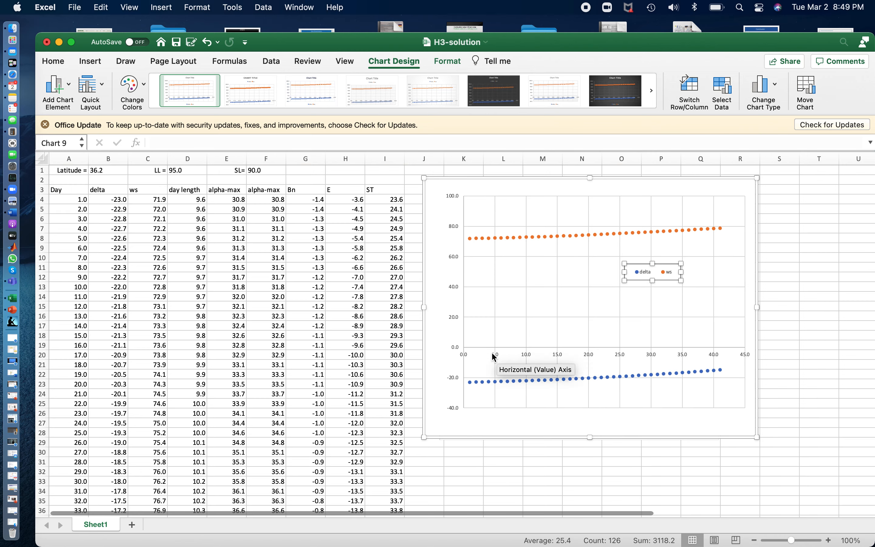
# Set both the major and minor tick marks of the chart's vertical axis to Inside
pyautogui.click(464, 308)
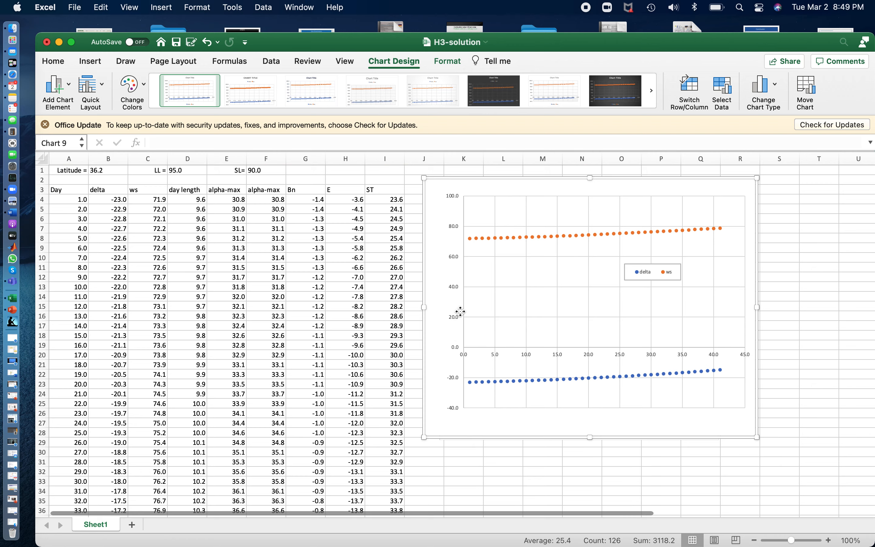
pyautogui.doubleClick(464, 308)
pyautogui.click(464, 307)
pyautogui.scroll(-5, 776, 464)
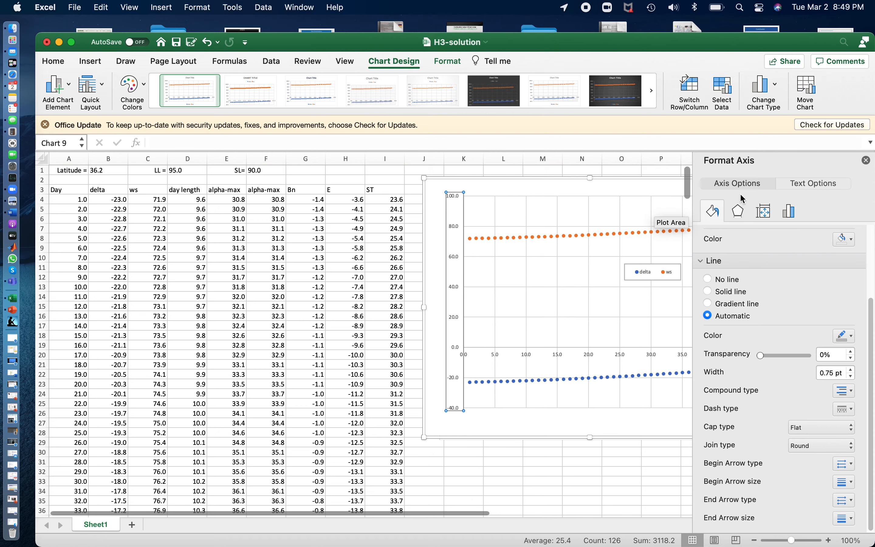
pyautogui.scroll(2, 750, 393)
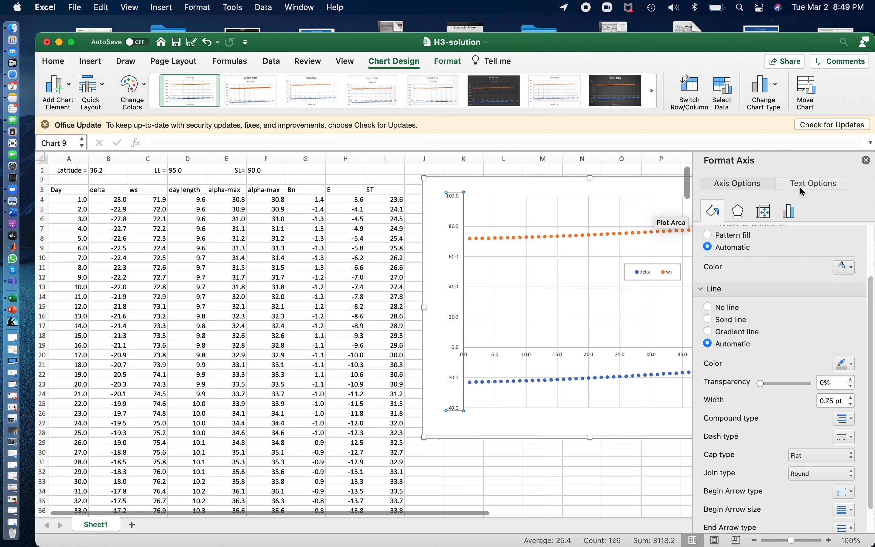
pyautogui.click(806, 184)
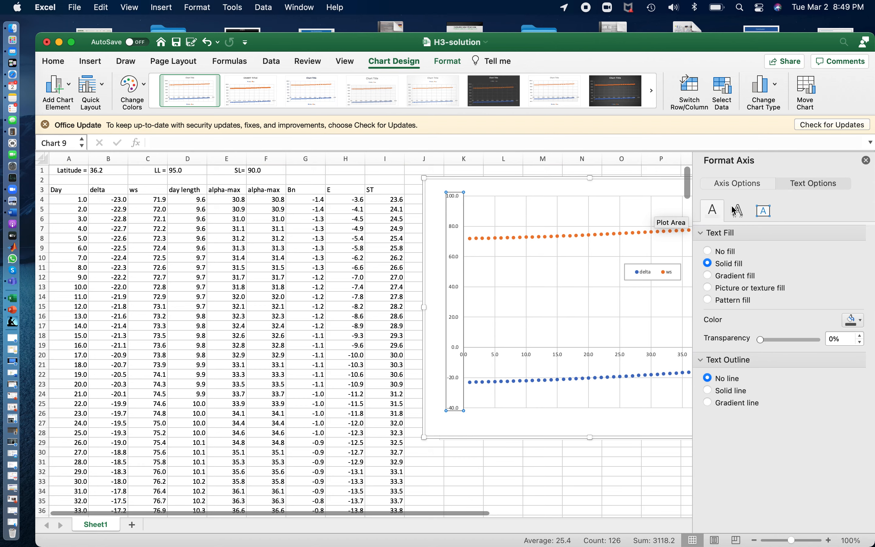
pyautogui.click(454, 355)
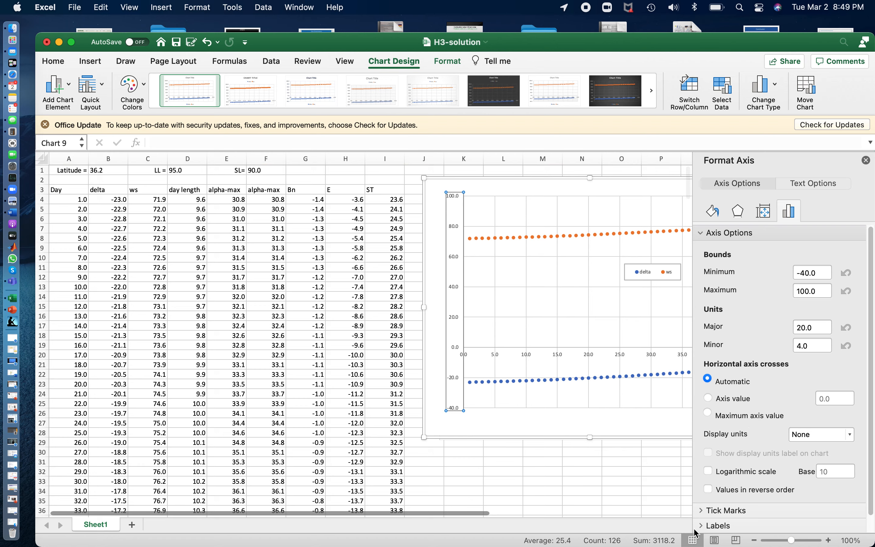
pyautogui.click(701, 511)
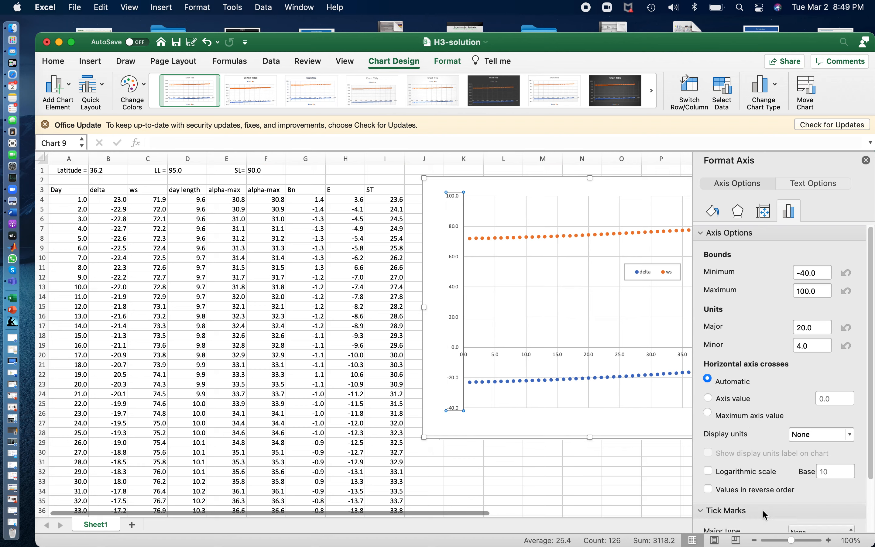
pyautogui.scroll(-3, 734, 494)
pyautogui.click(816, 469)
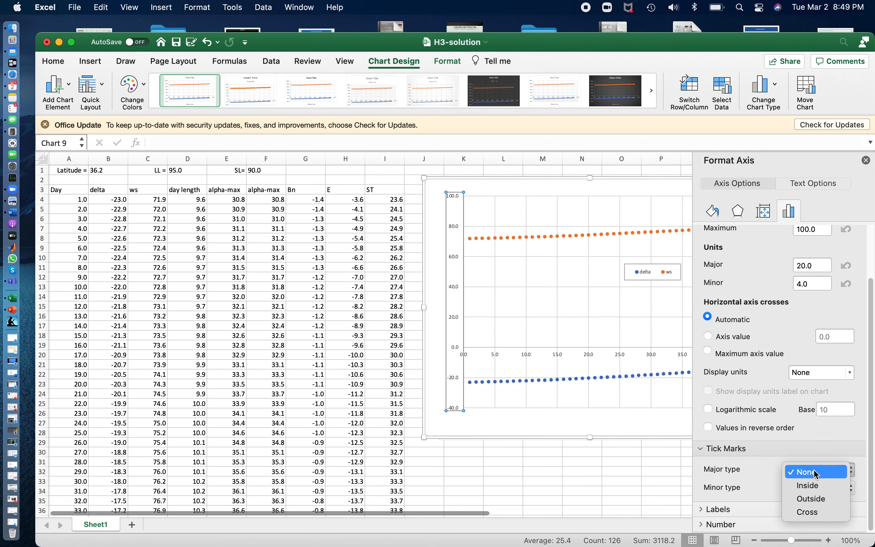
pyautogui.click(817, 485)
pyautogui.click(810, 489)
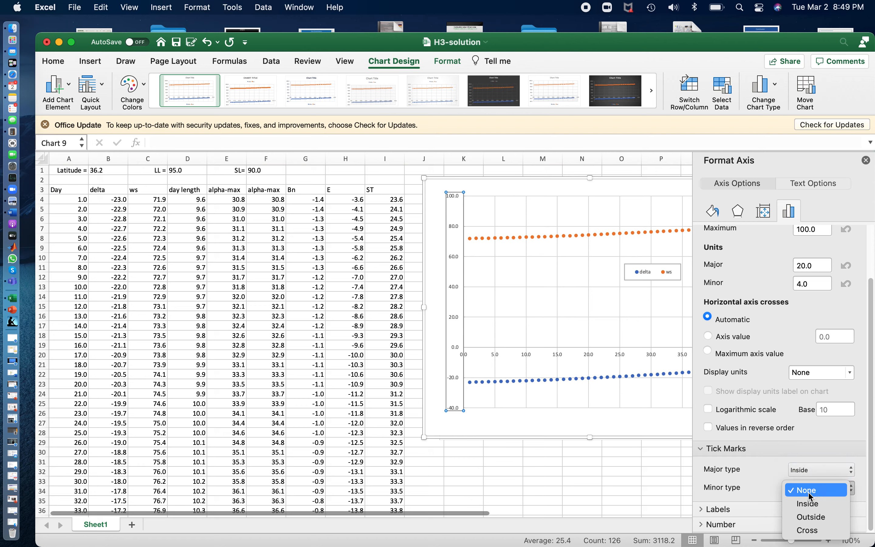
pyautogui.click(809, 503)
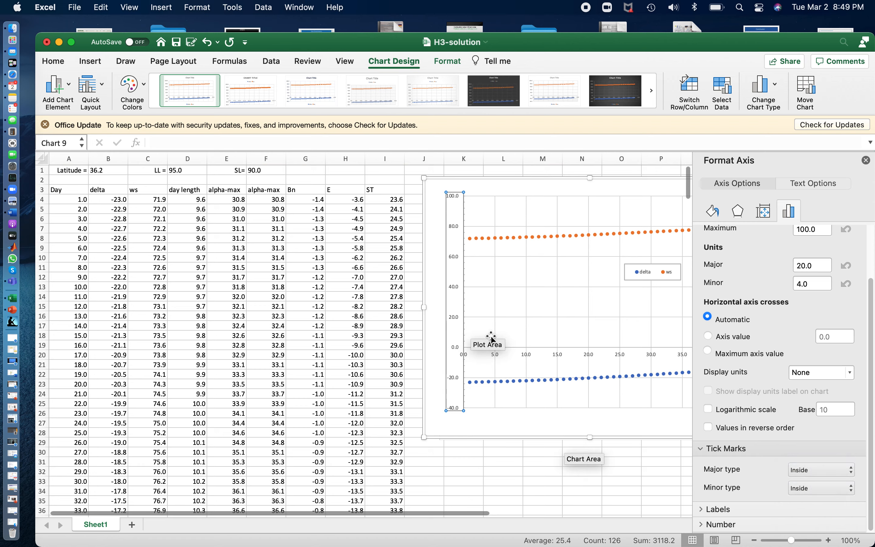
# Set the vertical axis numbers to 0 decimal places and close the formatting options
pyautogui.click(703, 526)
pyautogui.scroll(-5, 765, 494)
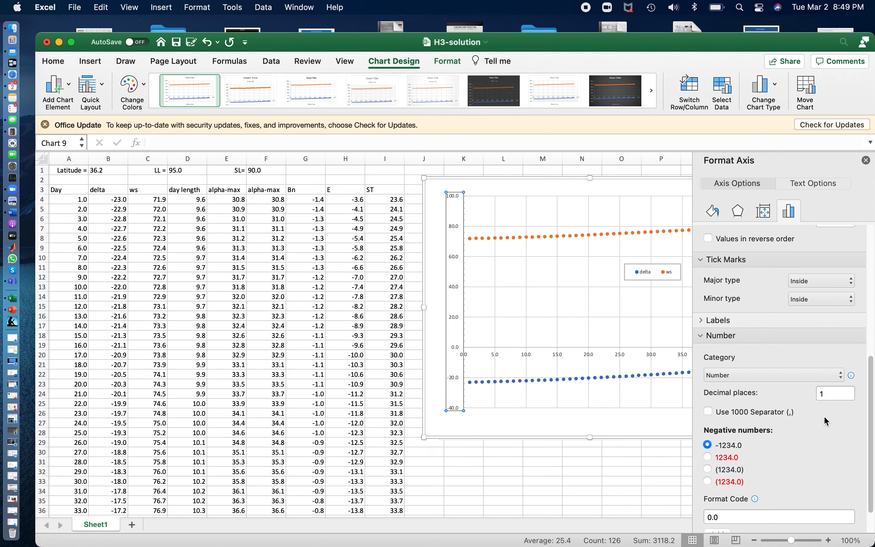
pyautogui.click(837, 394)
pyautogui.write('0')
pyautogui.click(608, 490)
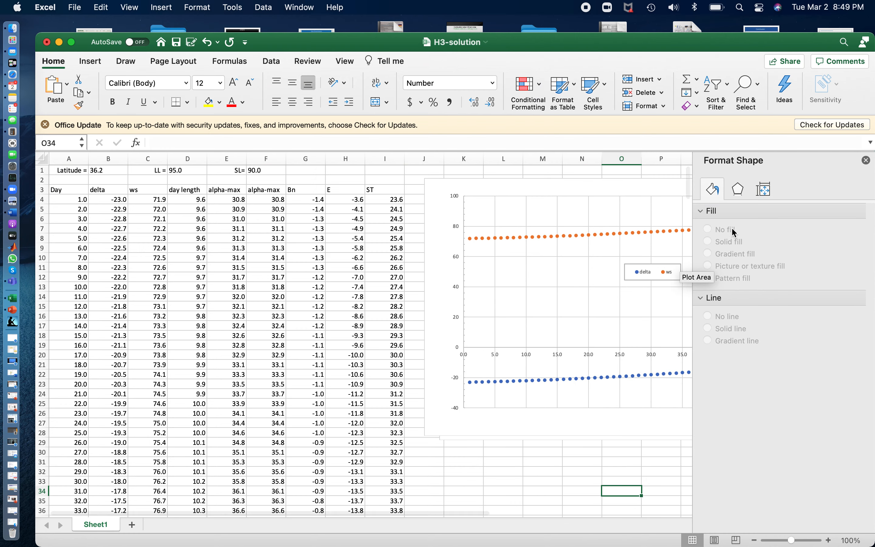
pyautogui.click(865, 162)
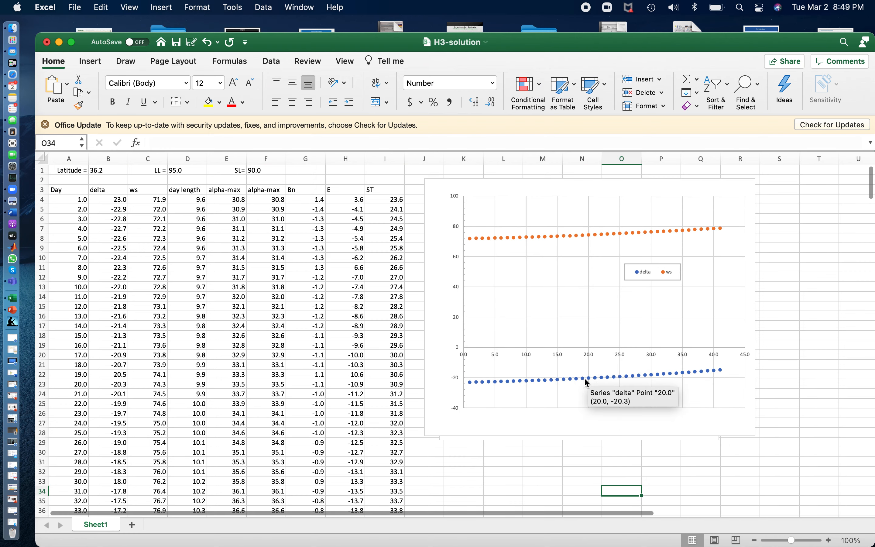
# Set the number format of the chart's horizontal axis labels to 0 decimal places
pyautogui.click(584, 353)
pyautogui.click(584, 350)
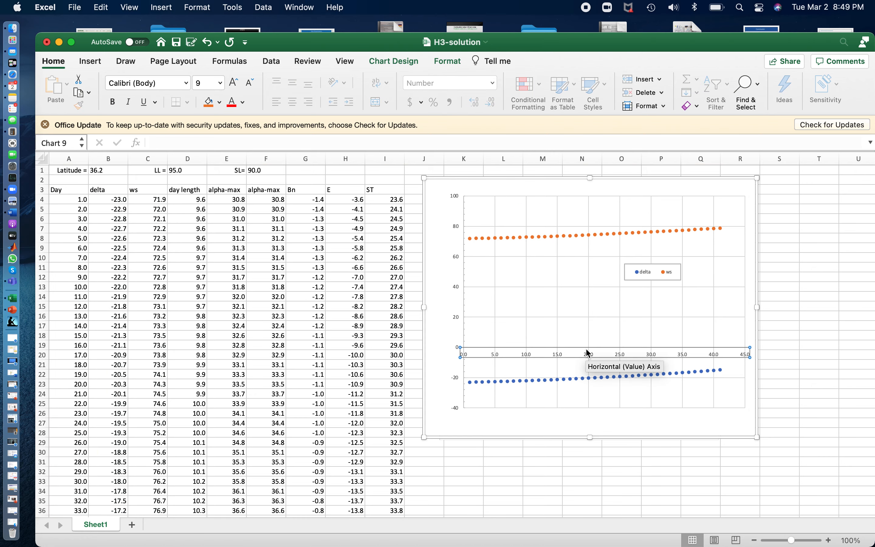
pyautogui.doubleClick(589, 351)
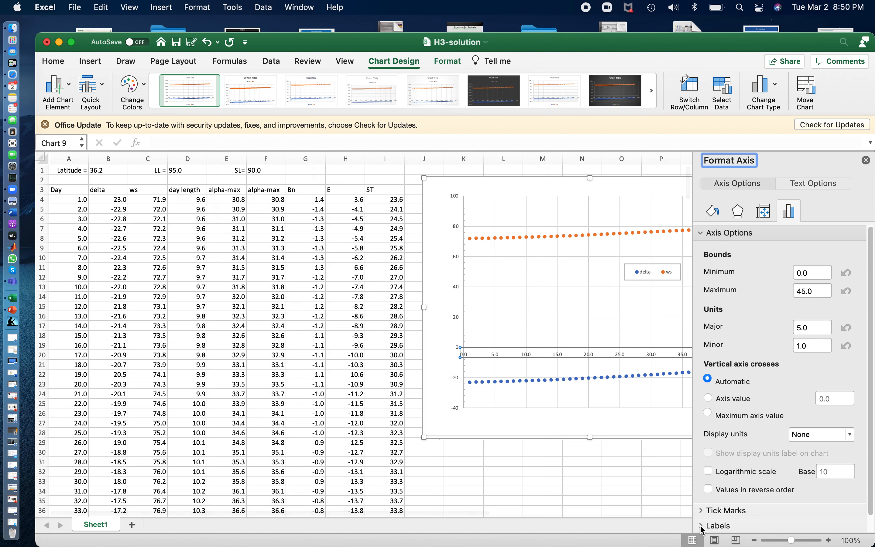
pyautogui.click(728, 525)
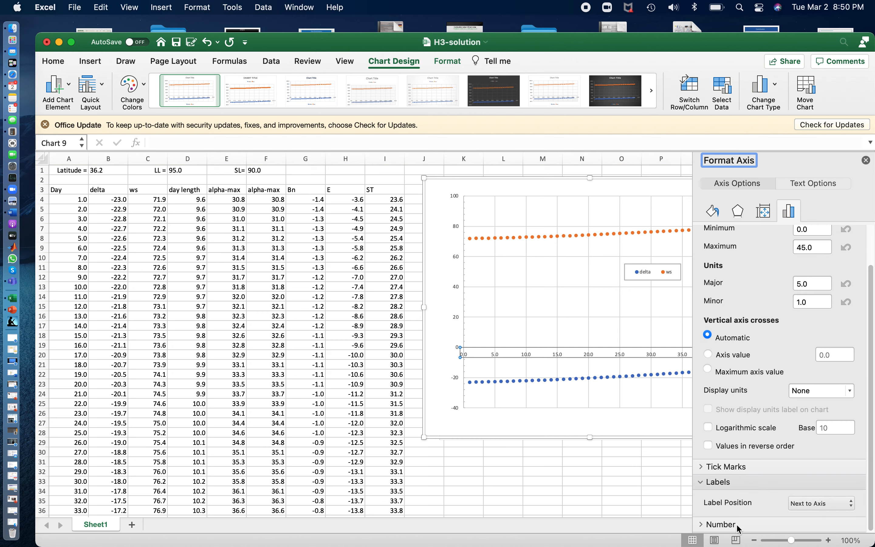
pyautogui.click(702, 526)
pyautogui.click(829, 437)
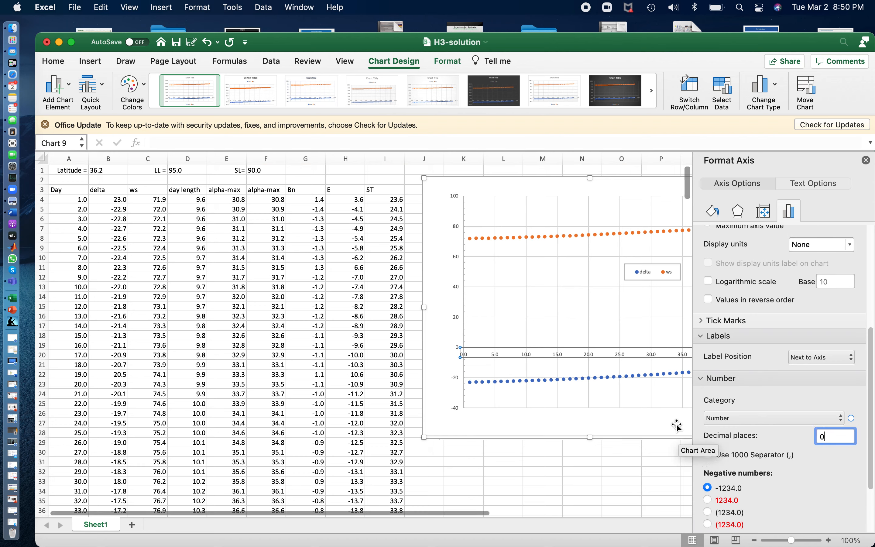
# Set both the major and minor tick marks of the horizontal axis to Inside
pyautogui.click(702, 321)
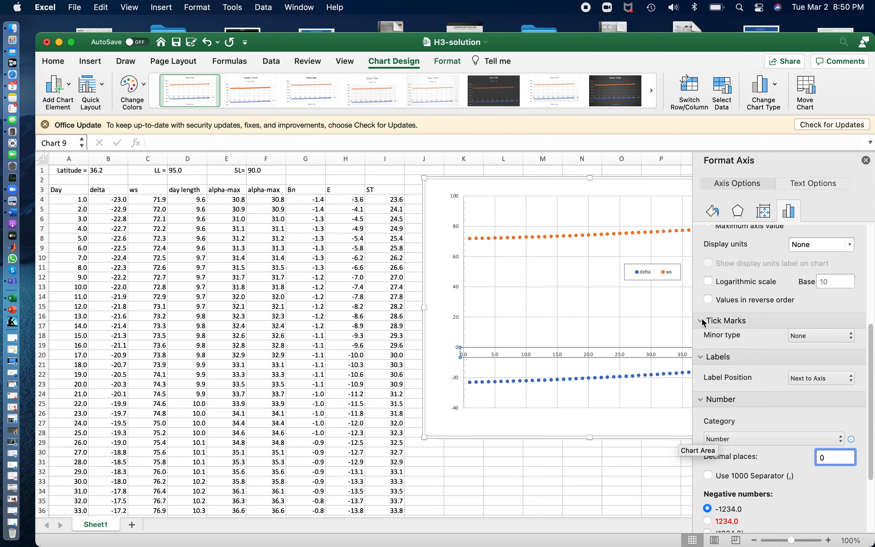
pyautogui.click(814, 348)
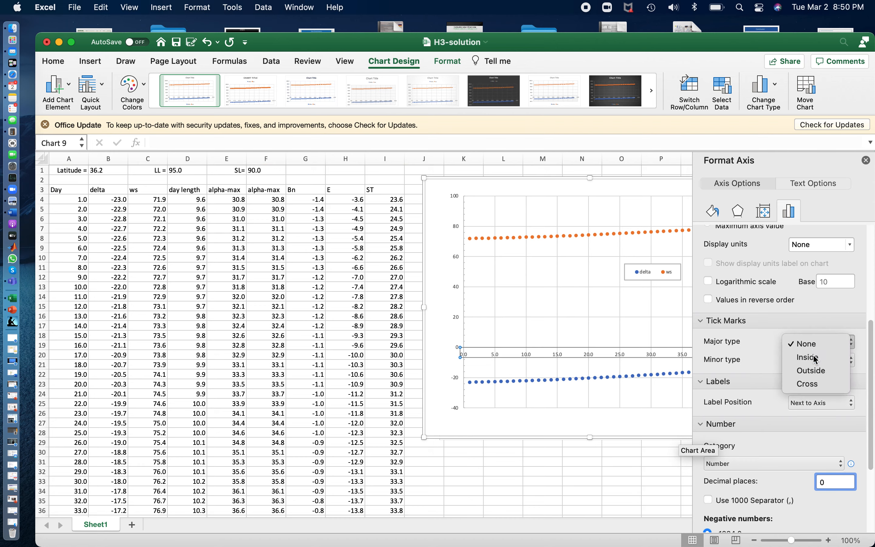
pyautogui.click(813, 355)
pyautogui.click(812, 360)
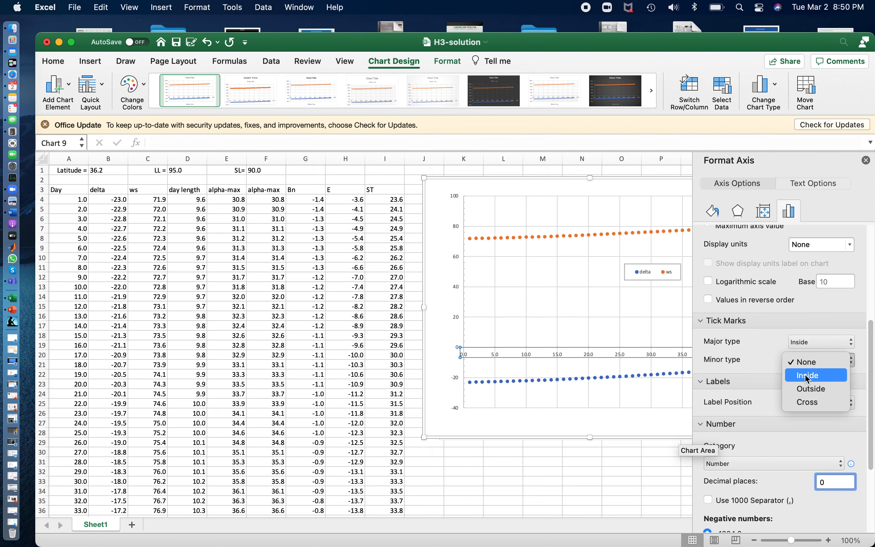
pyautogui.click(806, 376)
# Look through the horizontal axis options for a setting that controls where this axis and its labels sit on the chart
pyautogui.scroll(5, 758, 322)
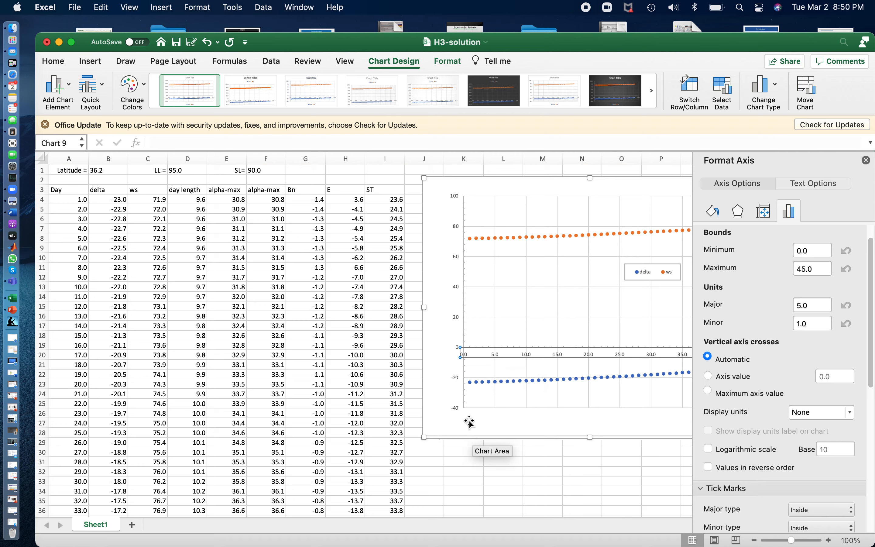
pyautogui.scroll(-10, 815, 432)
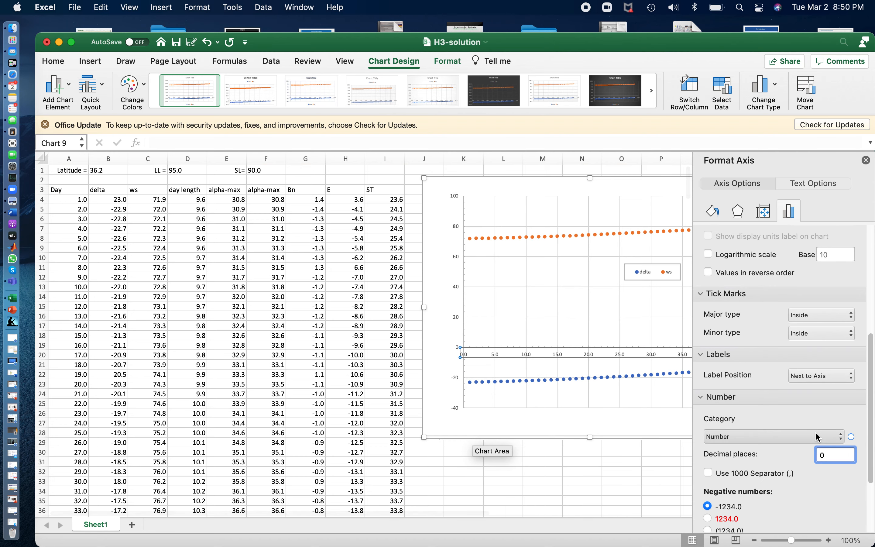
pyautogui.scroll(-2, 819, 442)
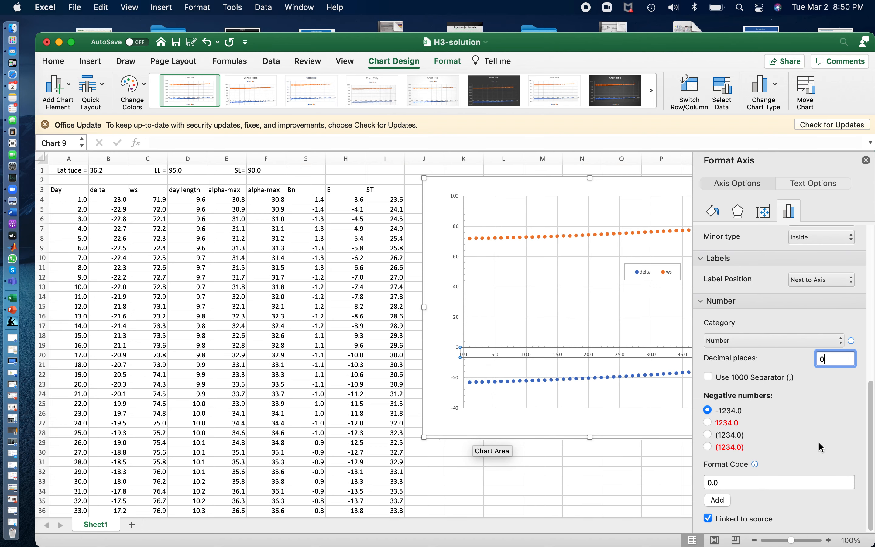
pyautogui.scroll(10, 817, 441)
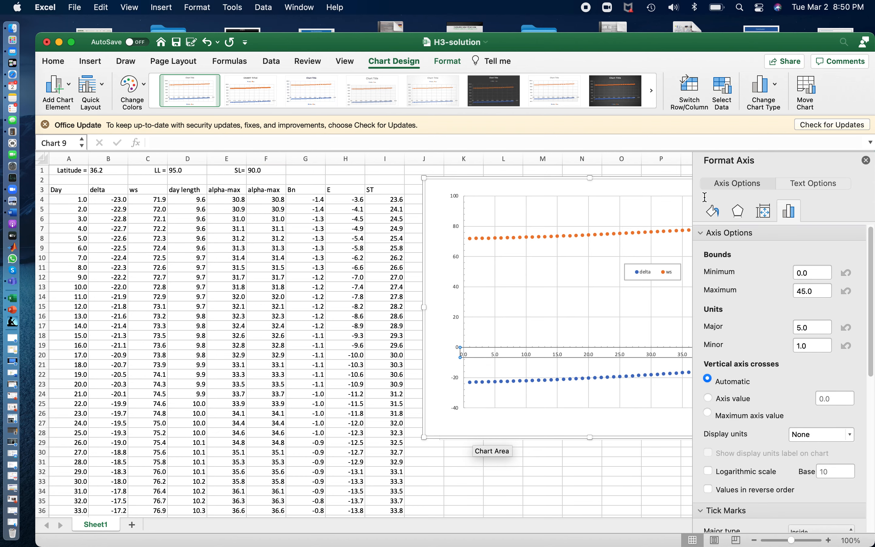
pyautogui.scroll(-4, 749, 408)
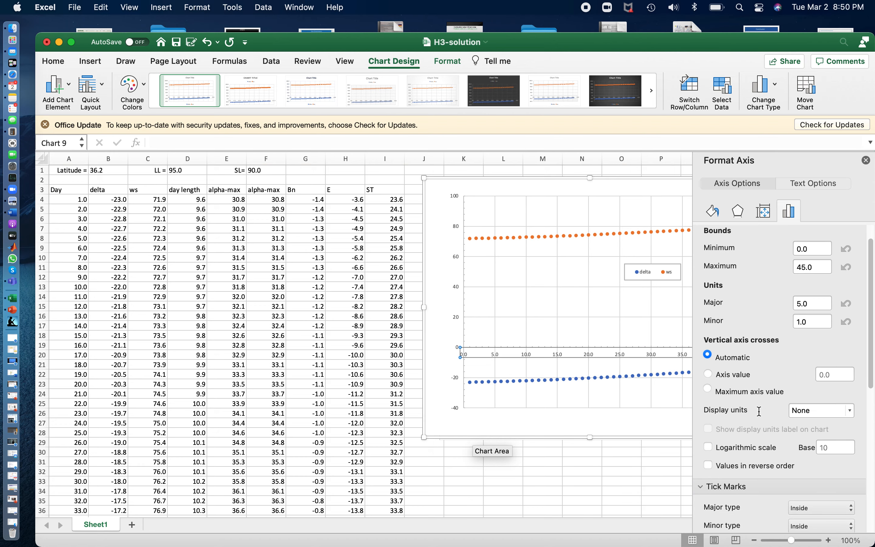
pyautogui.scroll(-5, 761, 412)
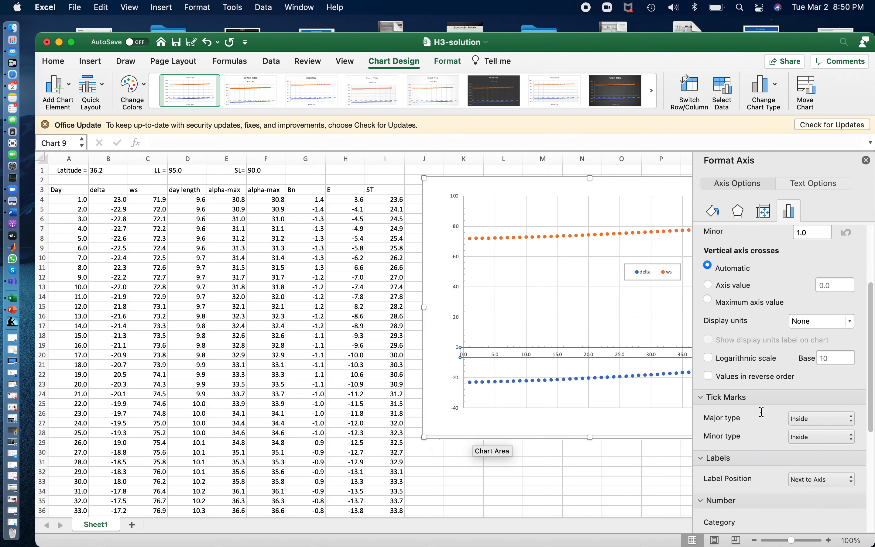
pyautogui.scroll(-2, 782, 422)
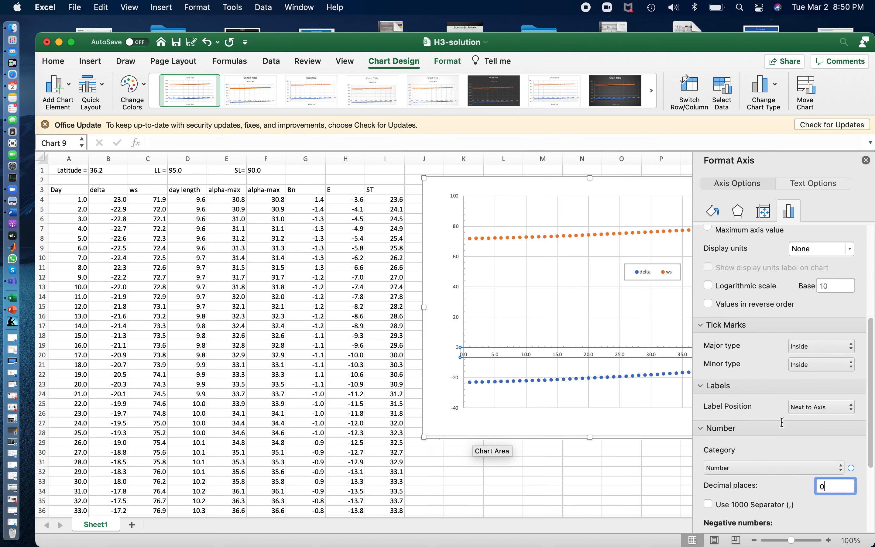
pyautogui.scroll(-6, 781, 420)
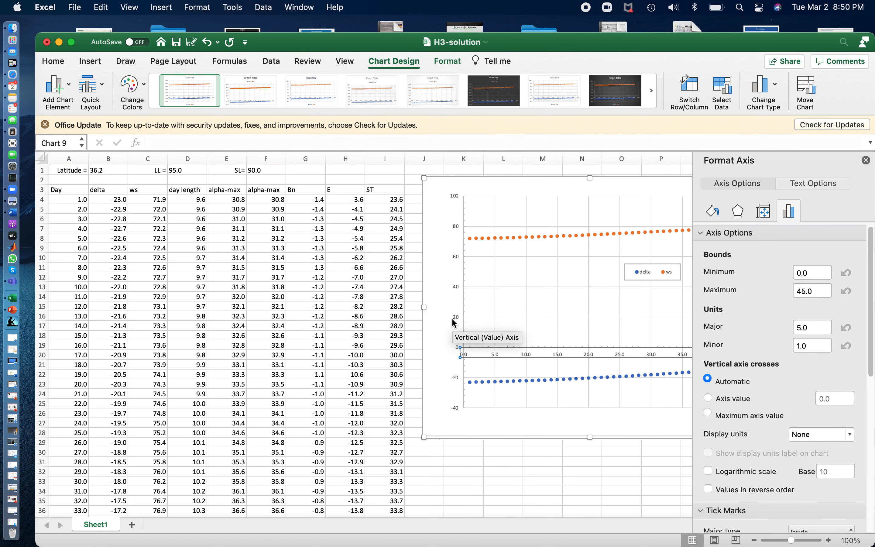
# Make the horizontal axis cross the vertical axis at axis value -40 and close the formatting options
pyautogui.click(464, 313)
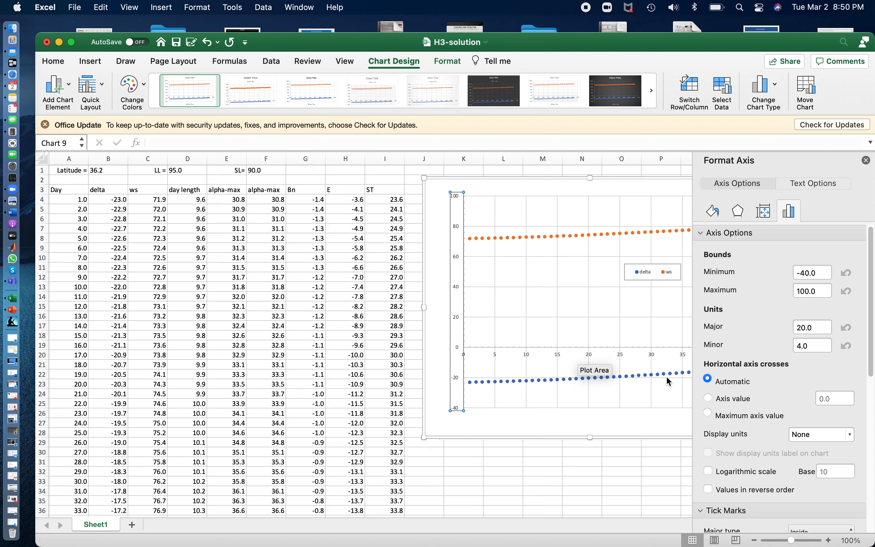
pyautogui.scroll(-1, 789, 399)
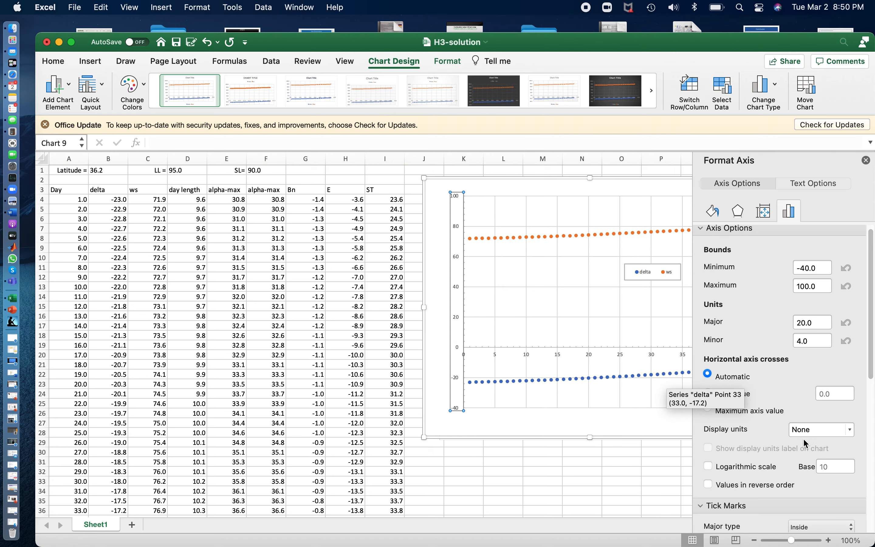
pyautogui.scroll(1, 804, 440)
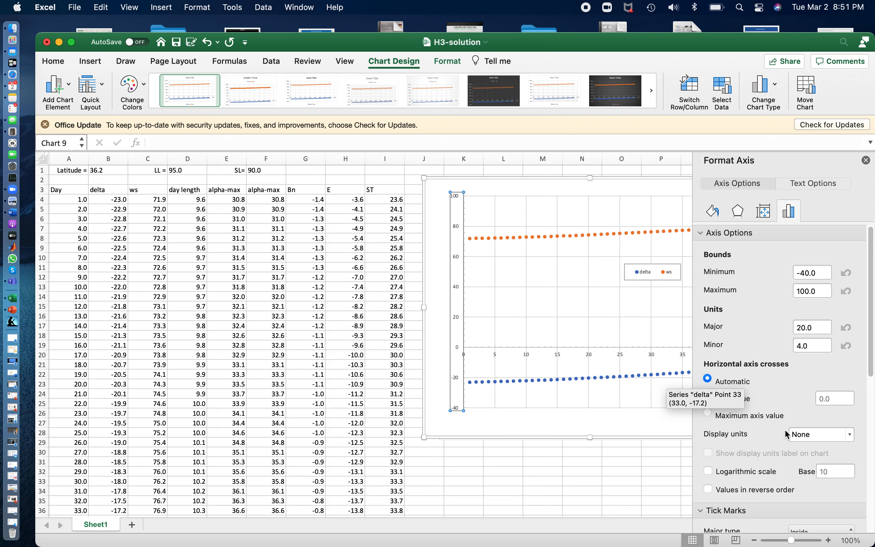
pyautogui.scroll(-10, 784, 428)
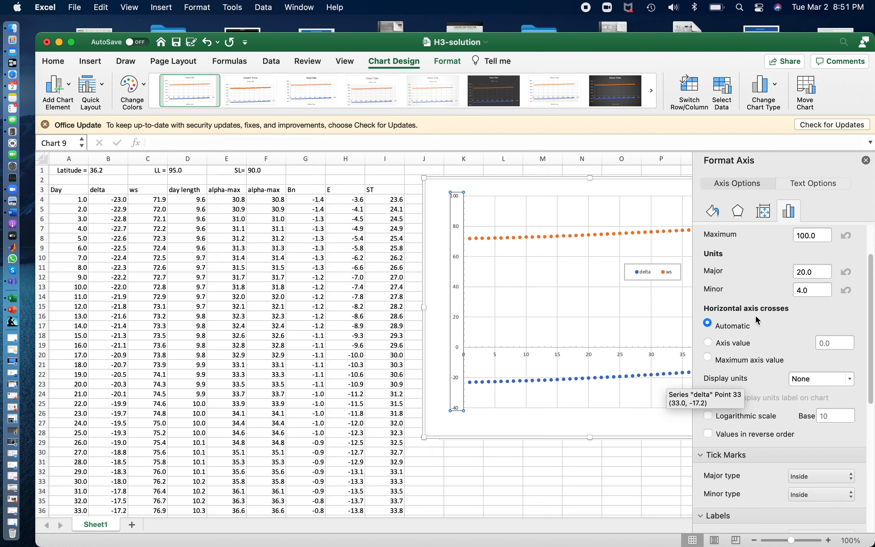
pyautogui.click(708, 343)
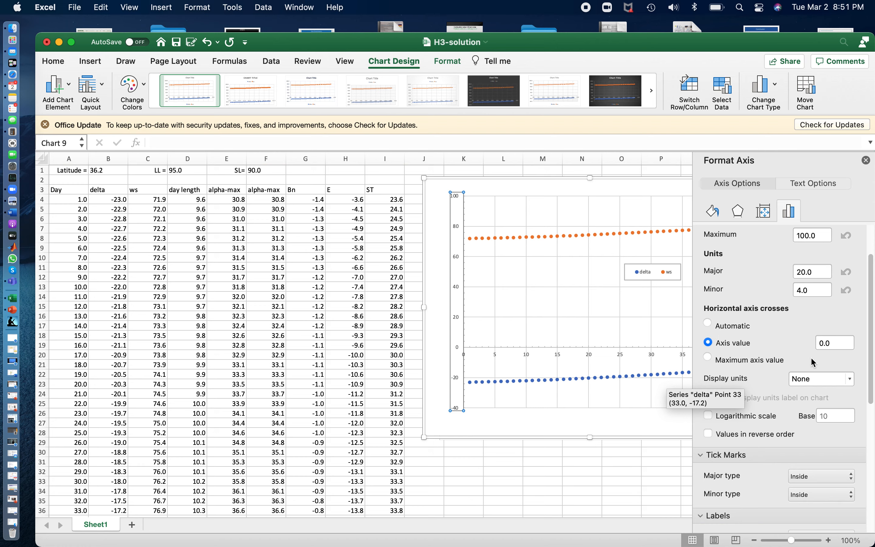
pyautogui.click(840, 342)
pyautogui.write('-')
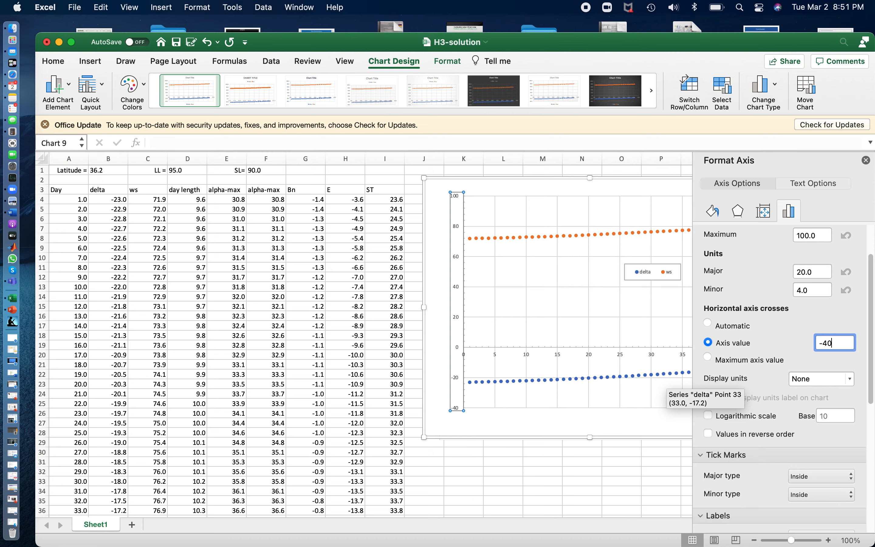
pyautogui.write('40')
pyautogui.click(493, 462)
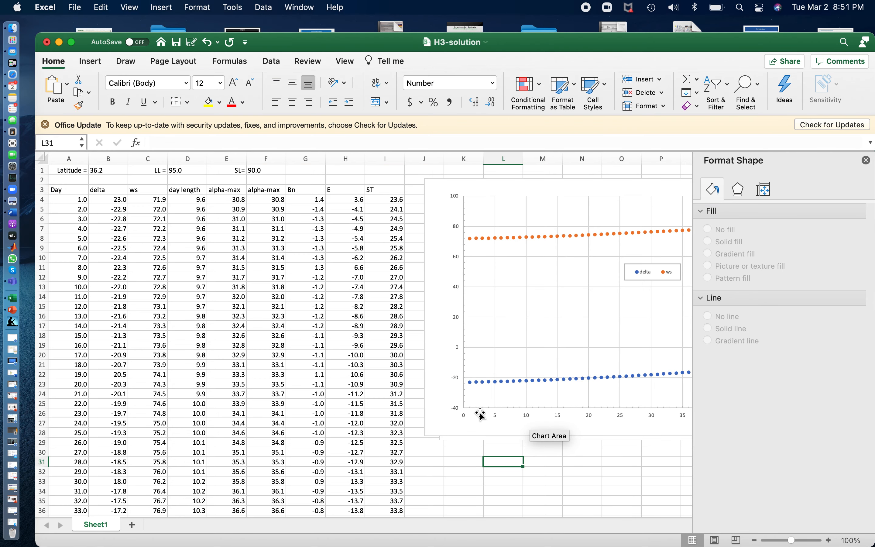
pyautogui.click(866, 160)
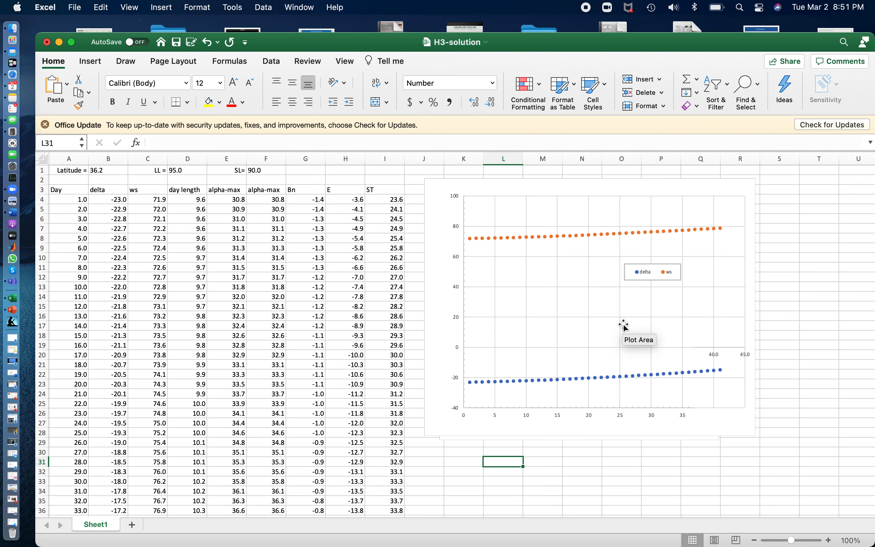
# Shrink the chart's plot area inward from its upper-right corner and shift the legend slightly down and to the right
pyautogui.click(745, 205)
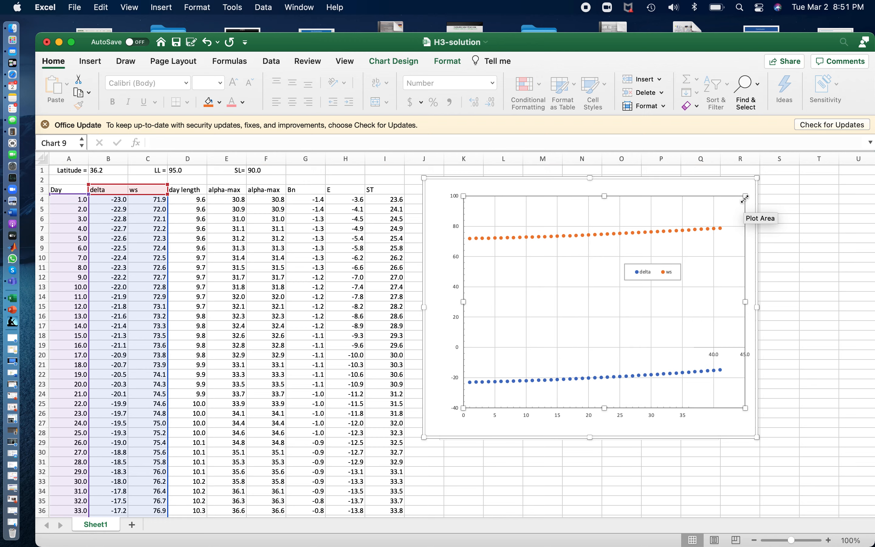
pyautogui.moveTo(745, 196); pyautogui.dragTo(724, 205)
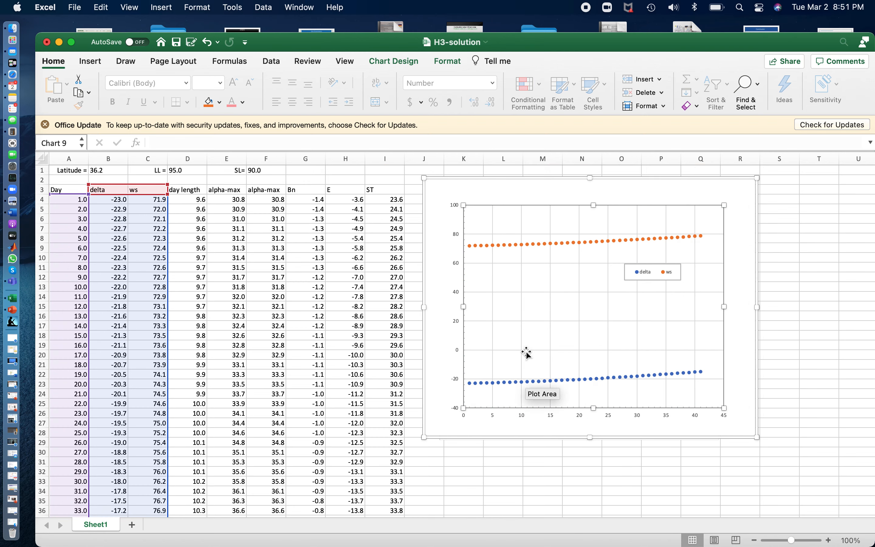
pyautogui.click(665, 264)
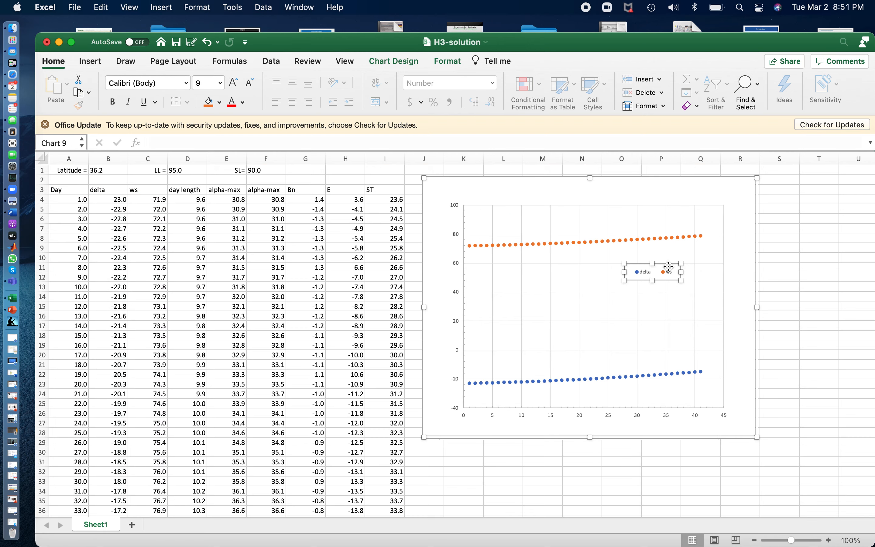
pyautogui.moveTo(666, 263); pyautogui.dragTo(672, 273)
pyautogui.click(595, 241)
pyautogui.doubleClick(593, 240)
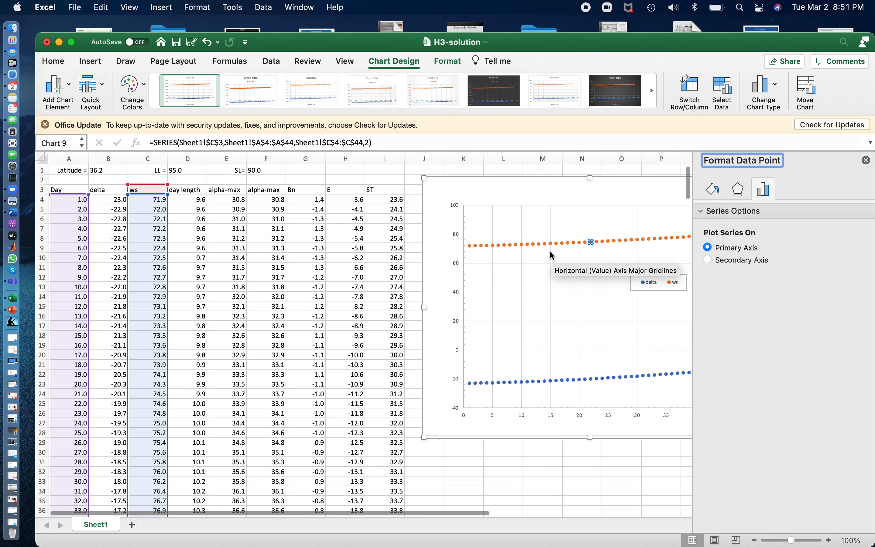
pyautogui.click(544, 243)
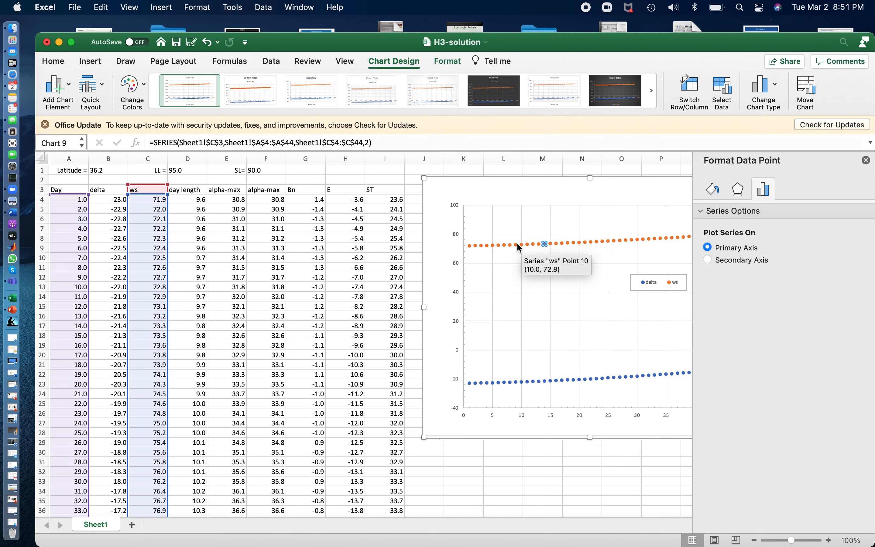
pyautogui.click(477, 236)
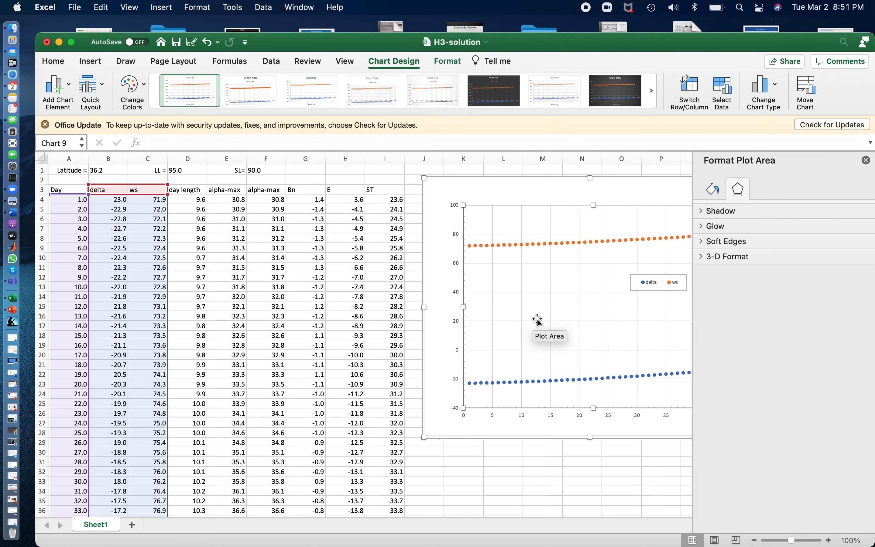
pyautogui.click(865, 160)
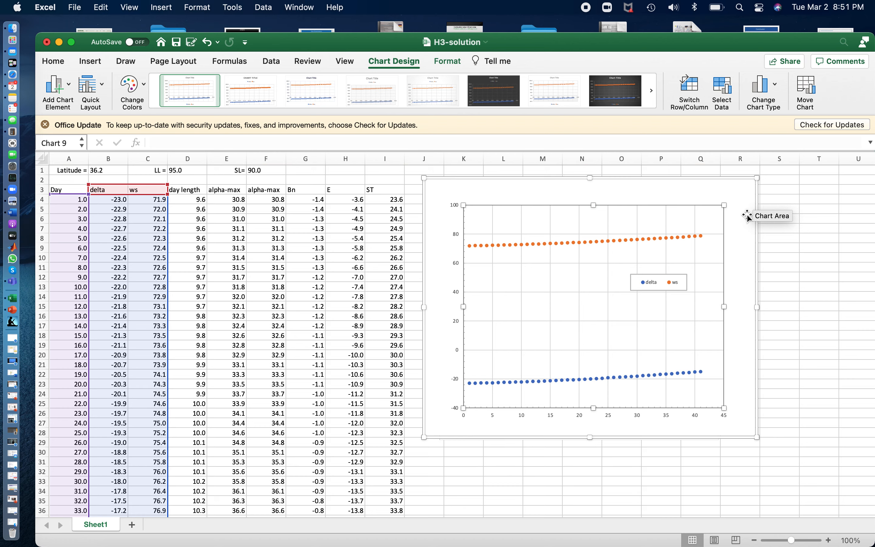
# Add a primary horizontal and a primary vertical axis title to the chart
pyautogui.click(66, 93)
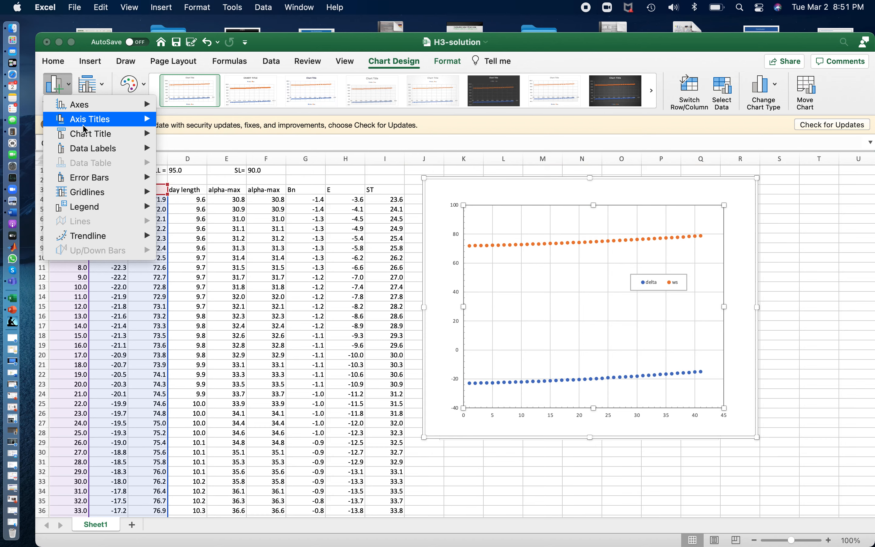
pyautogui.moveTo(83, 126)
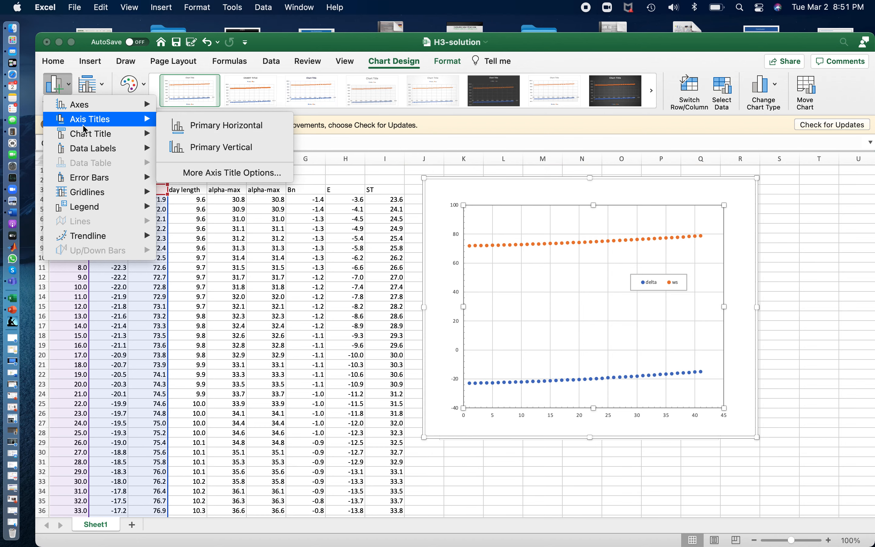
pyautogui.click(225, 131)
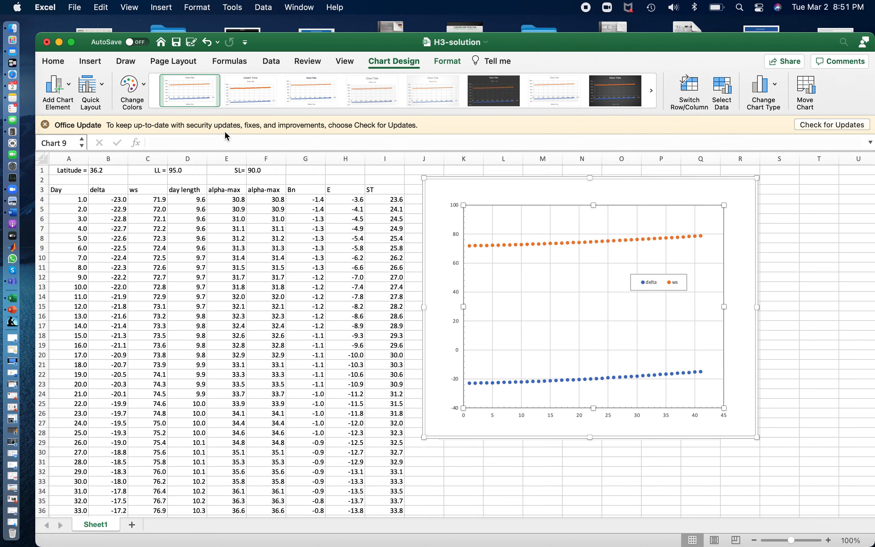
pyautogui.click(68, 89)
pyautogui.moveTo(93, 134)
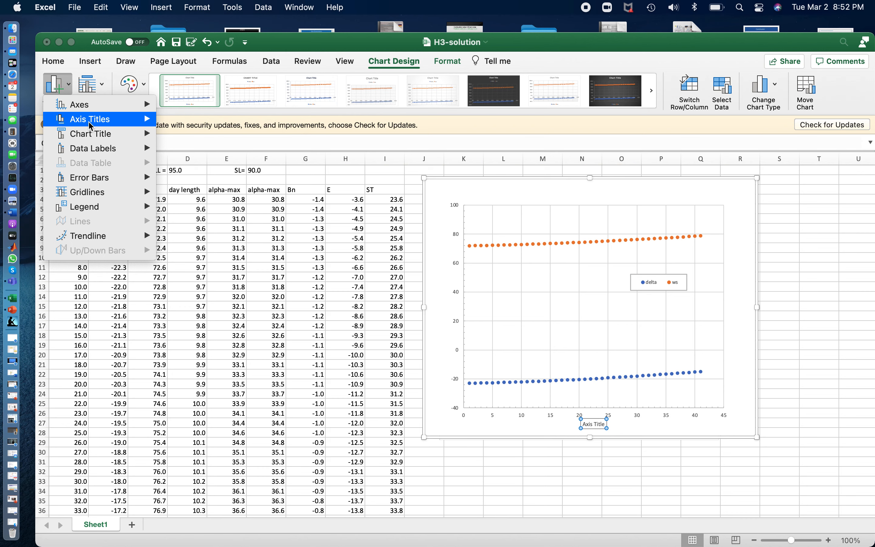
pyautogui.click(163, 142)
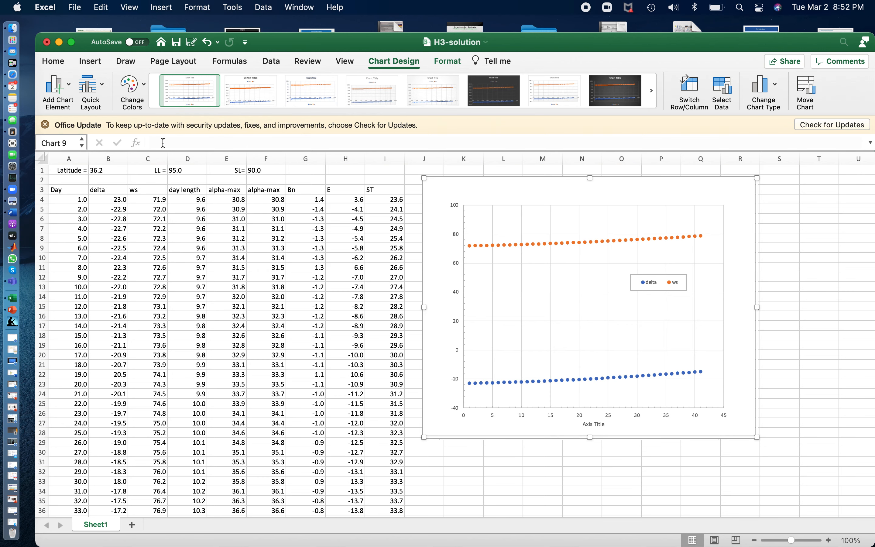
# Add a linear trendline to the delta series
pyautogui.click(68, 87)
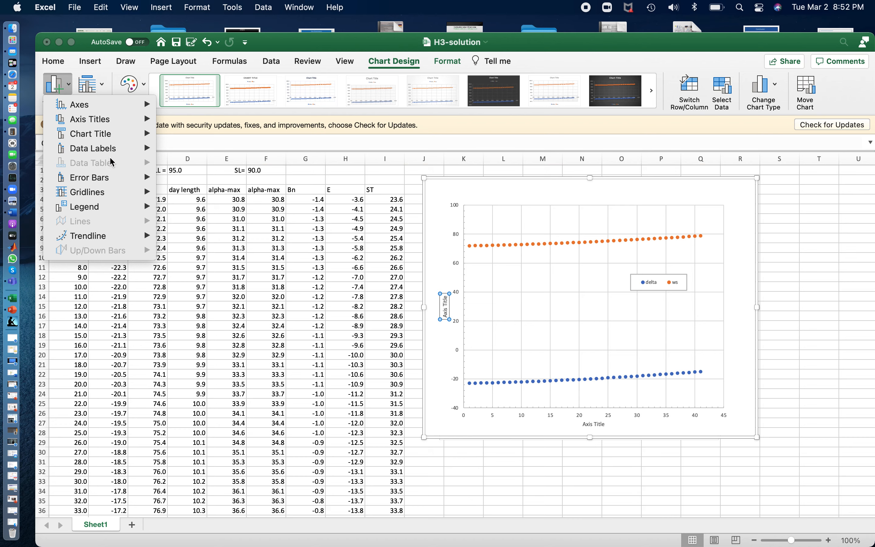
pyautogui.moveTo(102, 145)
pyautogui.moveTo(123, 240)
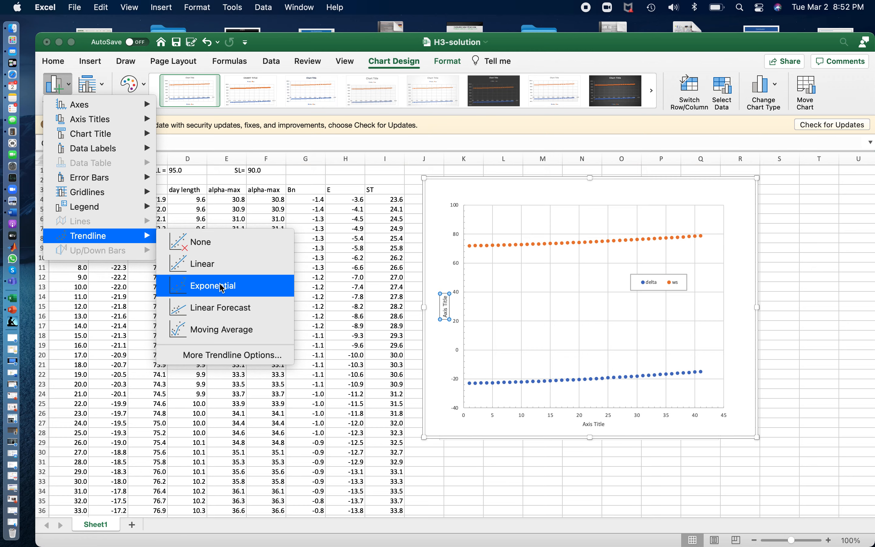
pyautogui.click(219, 264)
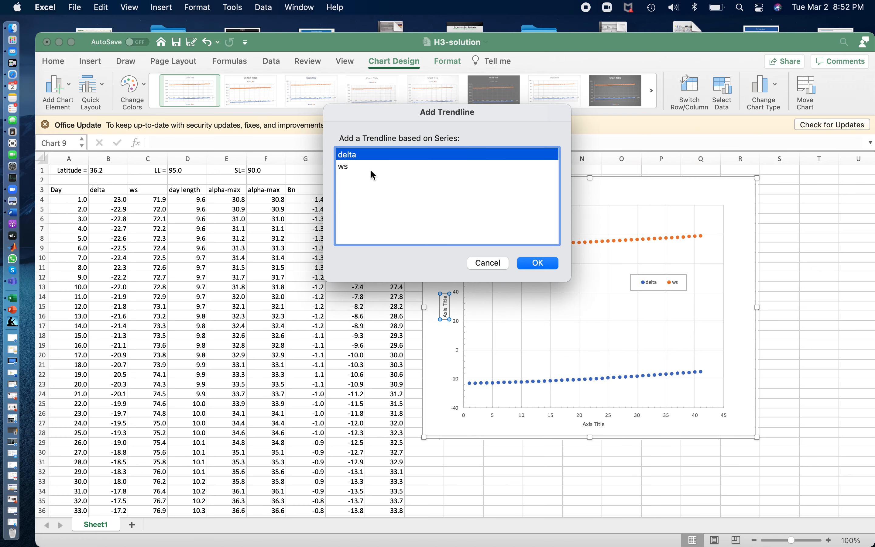
pyautogui.click(538, 263)
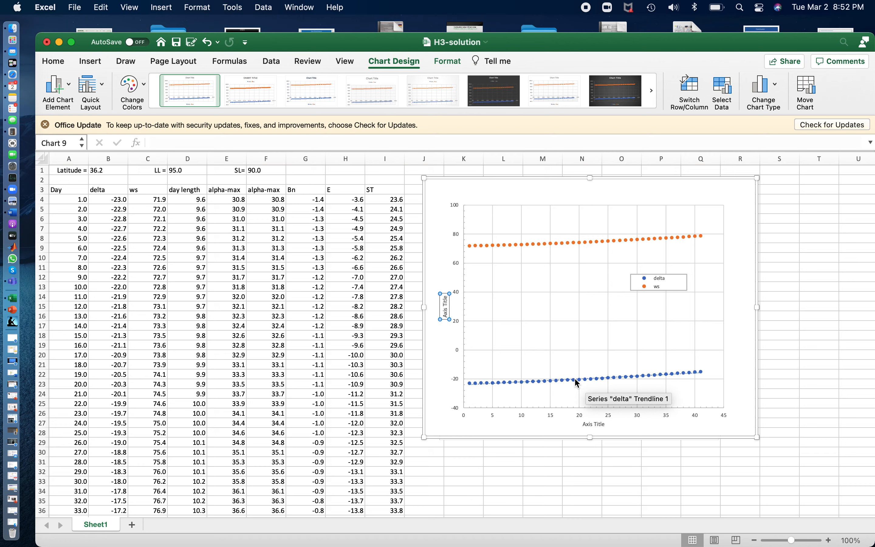
# Add a trendline to the ws series by way of the detailed trendline options
pyautogui.click(68, 86)
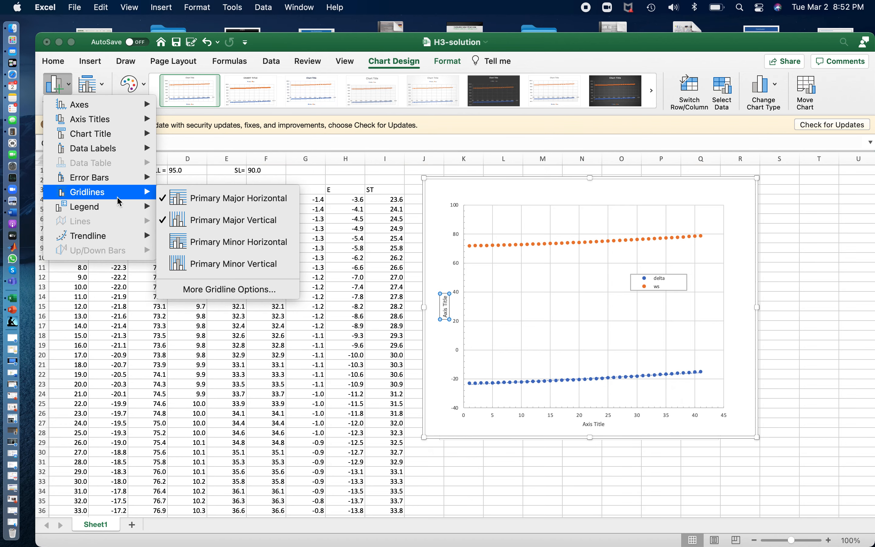
pyautogui.moveTo(121, 207)
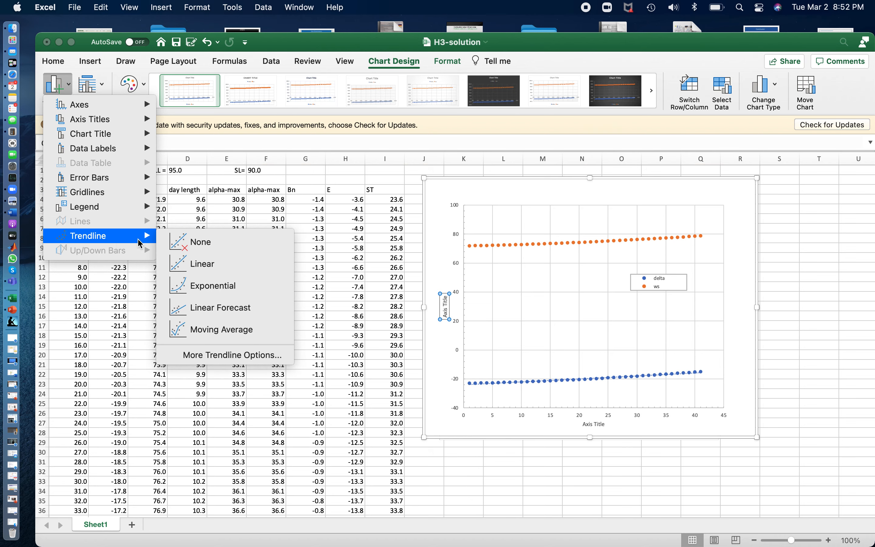
pyautogui.press('XF86AudioRaiseVolume')
pyautogui.press('XF86AudioRaiseVolume')
pyautogui.click(230, 355)
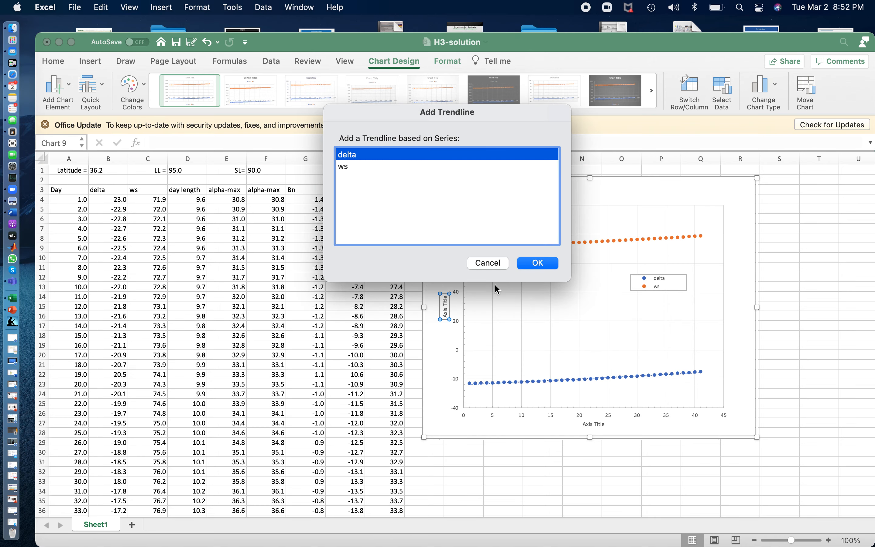
pyautogui.click(341, 167)
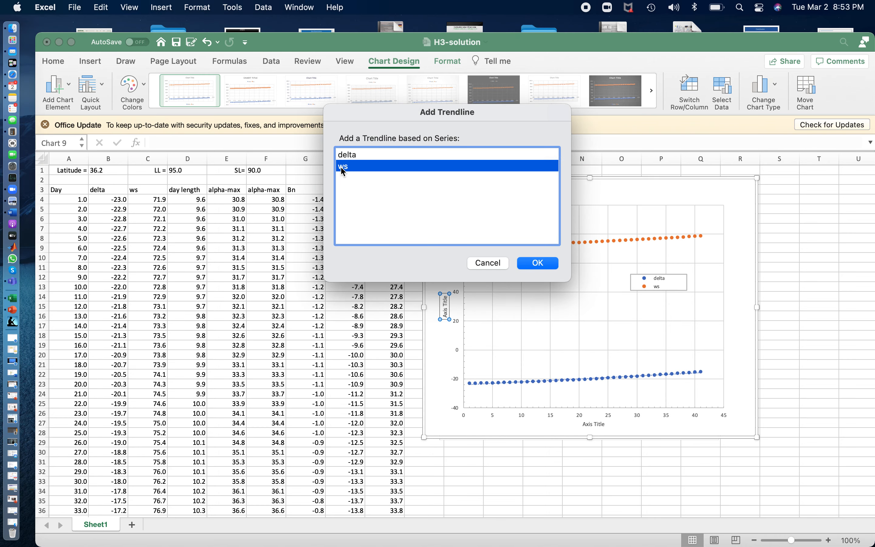
pyautogui.click(548, 262)
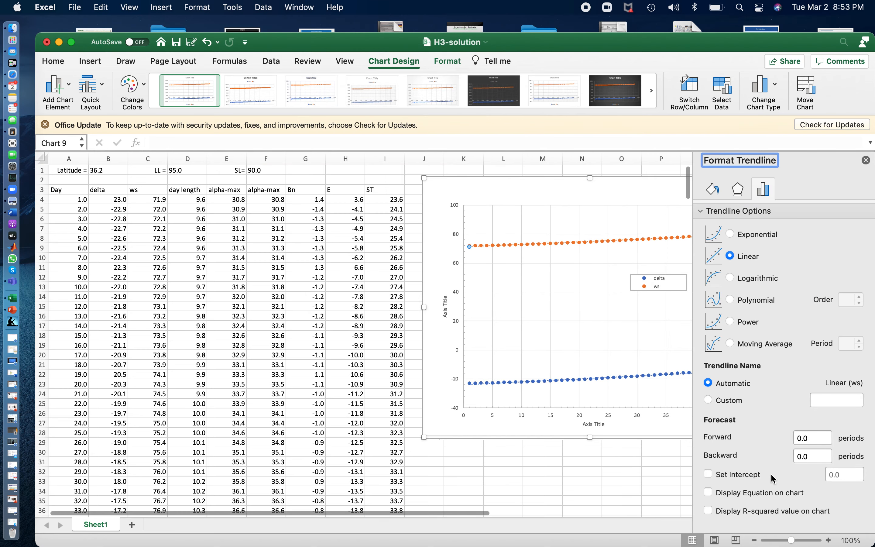
# Compare the Power and Polynomial types for the ws trendline, settle on Power and close the formatting options
pyautogui.click(743, 322)
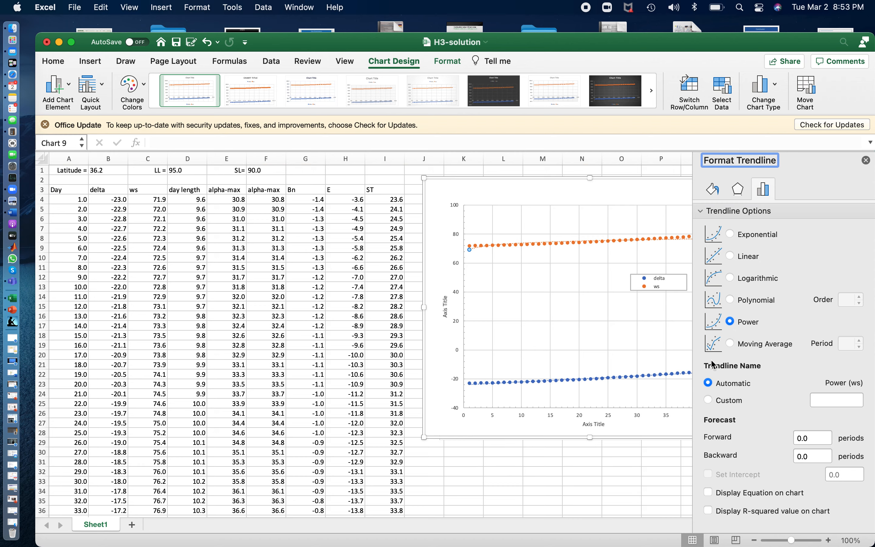
pyautogui.click(732, 302)
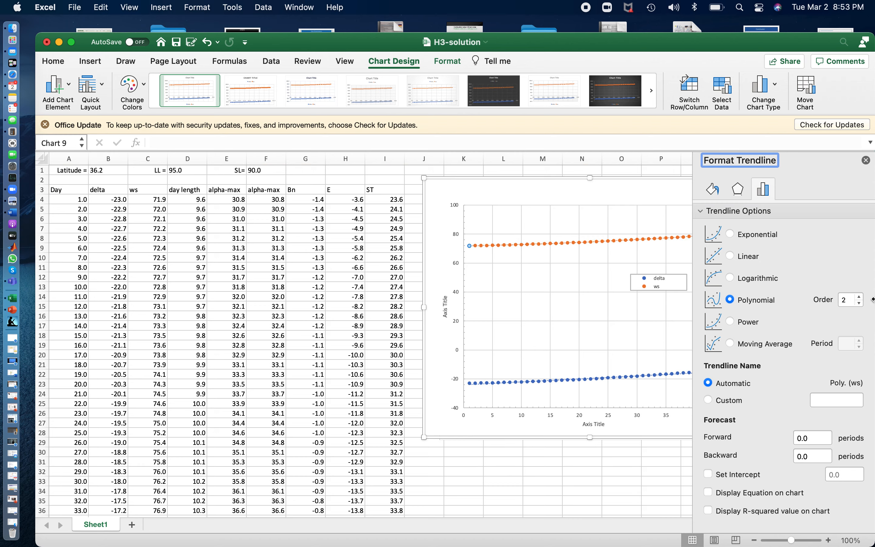
pyautogui.click(731, 321)
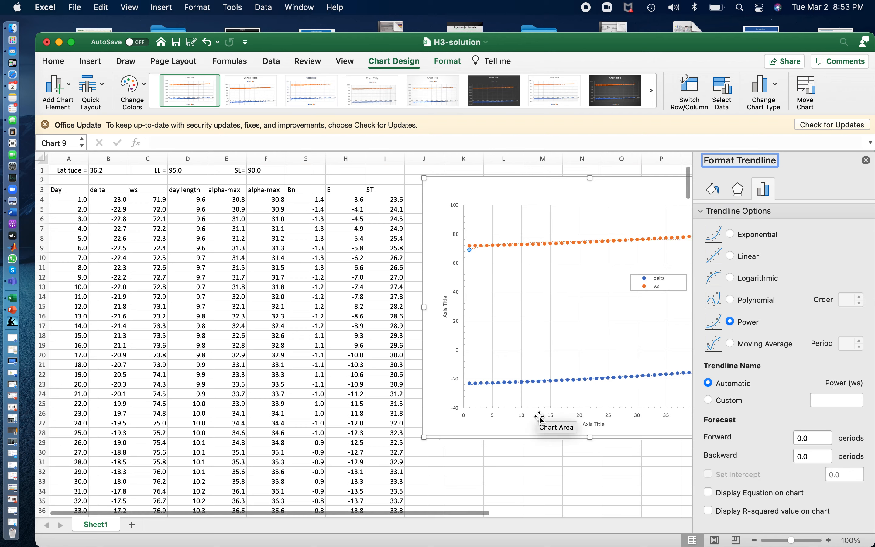
pyautogui.click(581, 482)
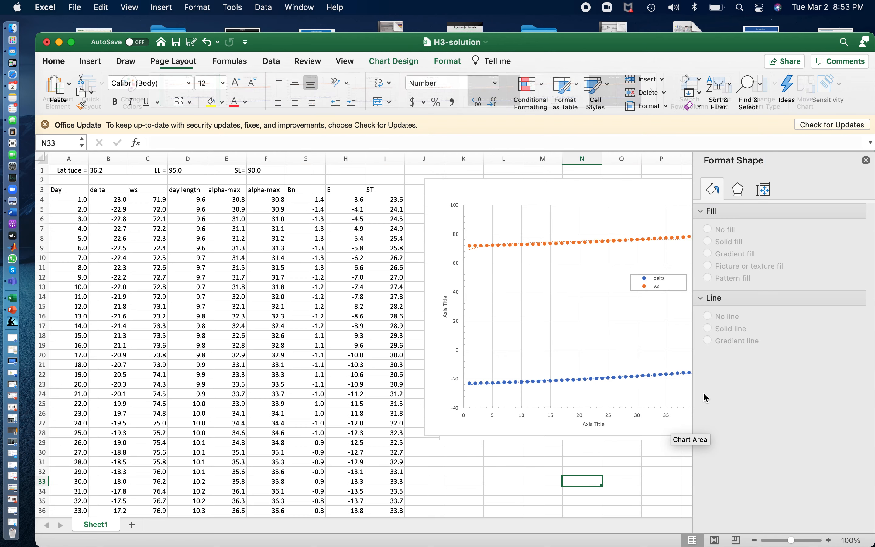
pyautogui.click(867, 160)
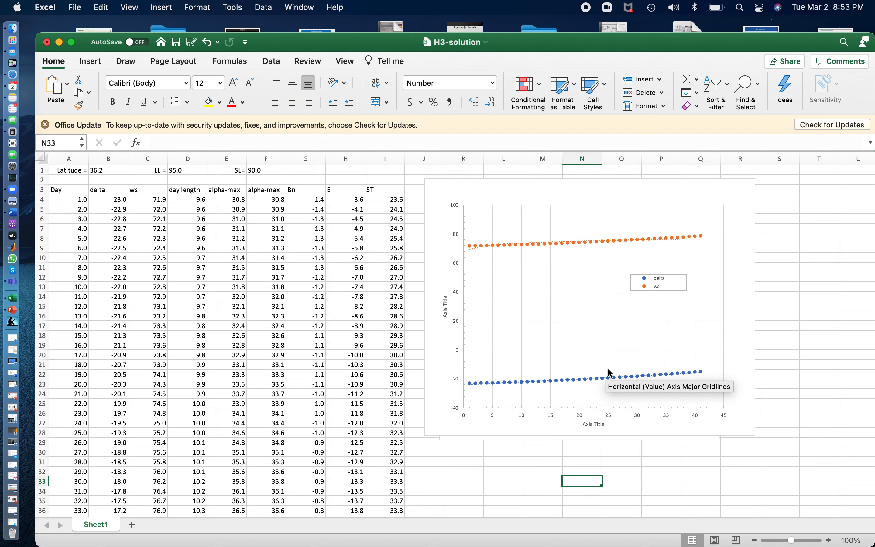
# Replace the horizontal axis title's placeholder text with "Julian Day"
pyautogui.click(597, 425)
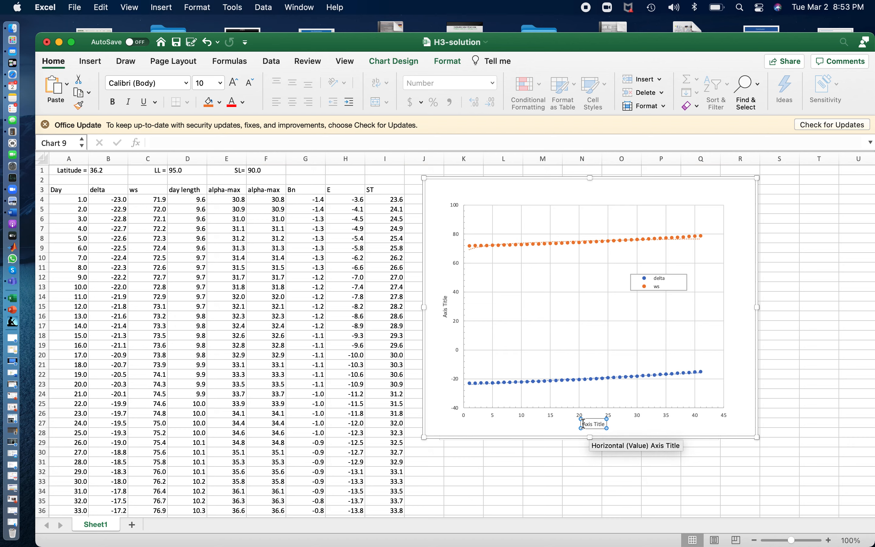
pyautogui.moveTo(583, 424); pyautogui.dragTo(609, 424)
pyautogui.write('Julian Da')
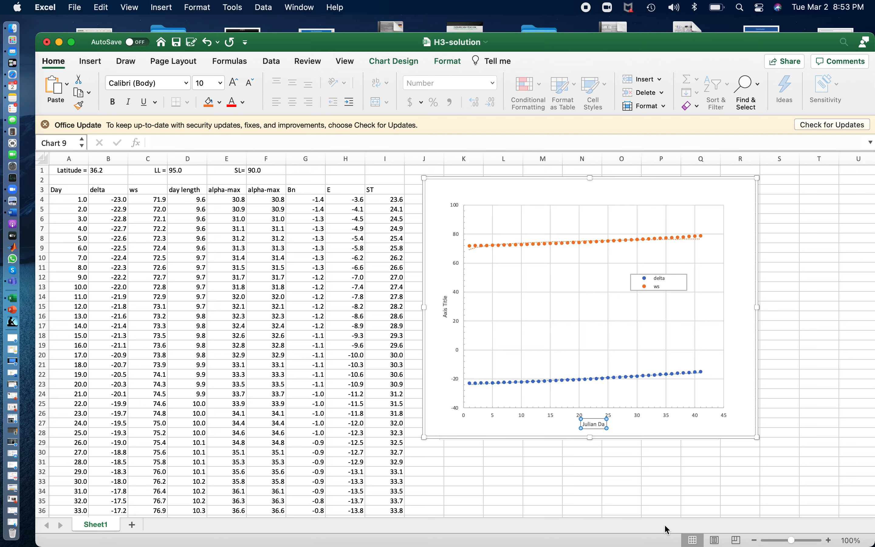
pyautogui.write('y')
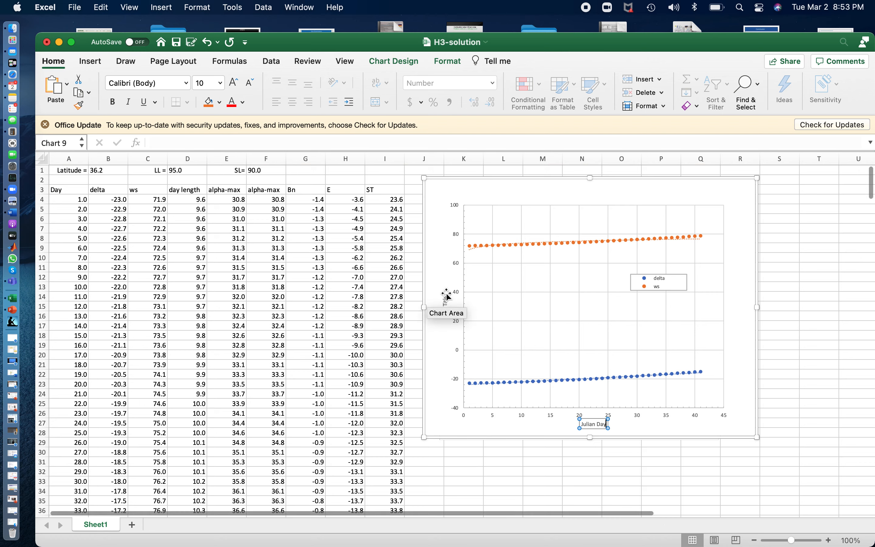
# Replace the vertical axis title's placeholder text with "Delta (Degree)" and finish editing it
pyautogui.click(448, 317)
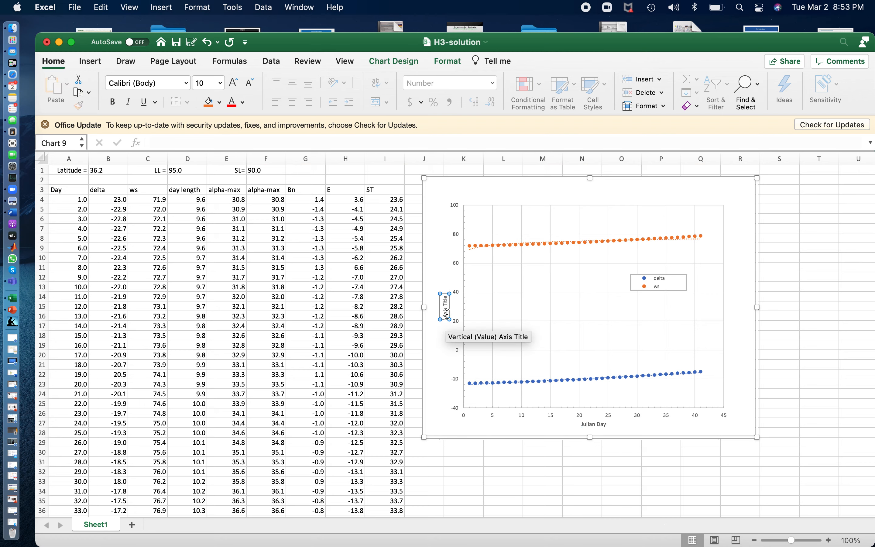
pyautogui.click(447, 314)
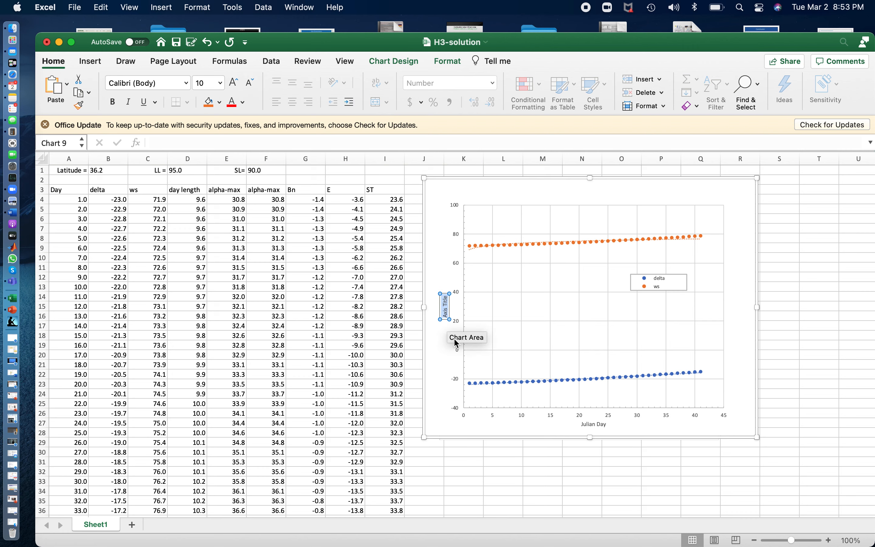
pyautogui.write('Delta')
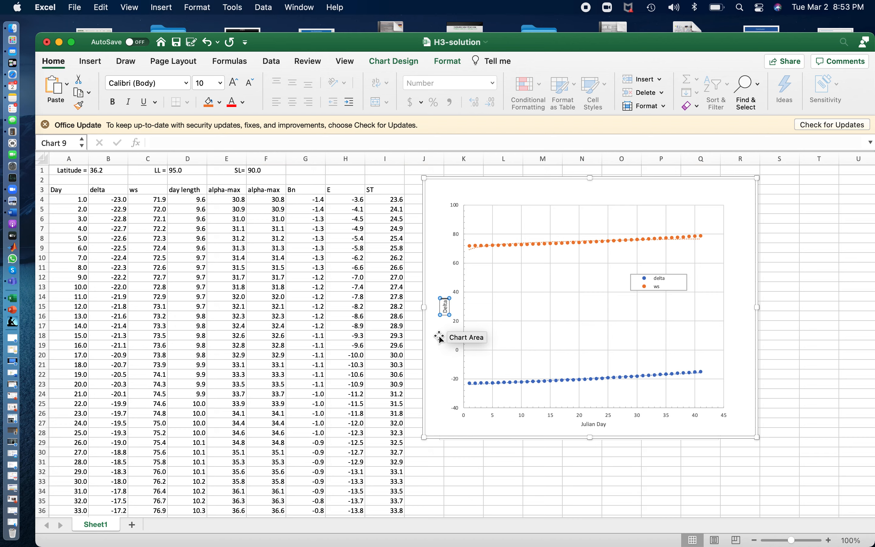
pyautogui.write(' (Degree)')
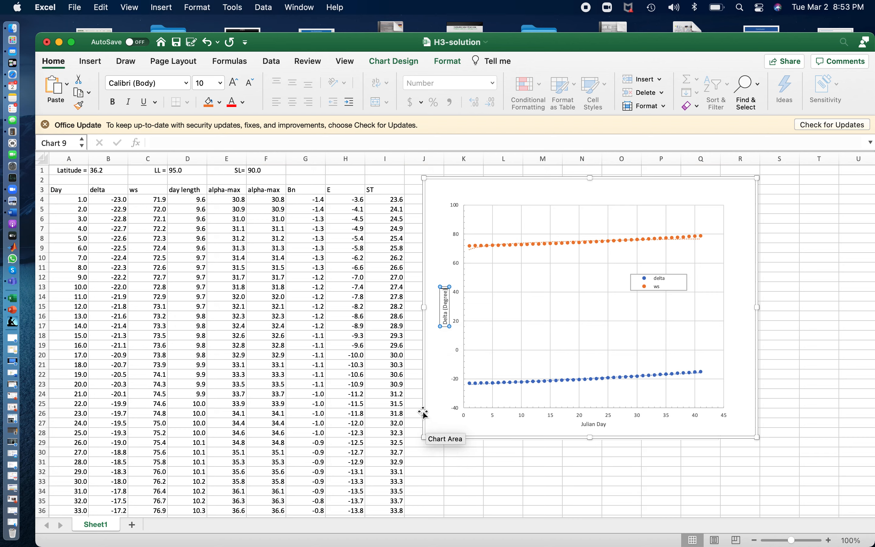
pyautogui.click(441, 384)
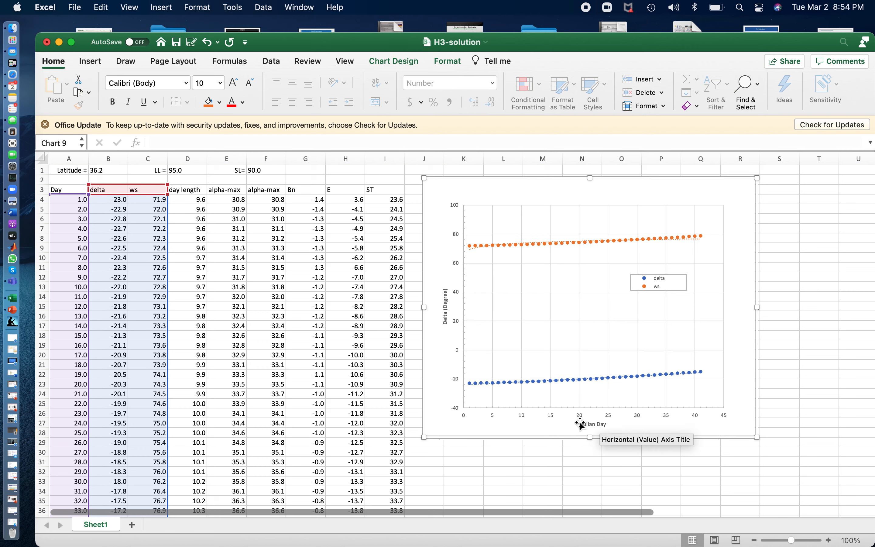
# Examine the vertical axis's formatting options, including its bounds and units, text fill and outline, and alignment
pyautogui.doubleClick(464, 263)
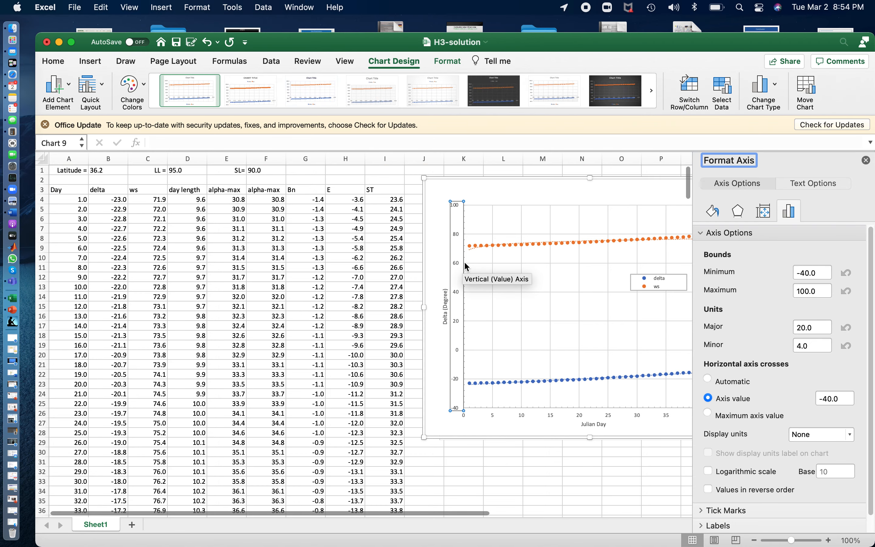
pyautogui.scroll(-1, 806, 487)
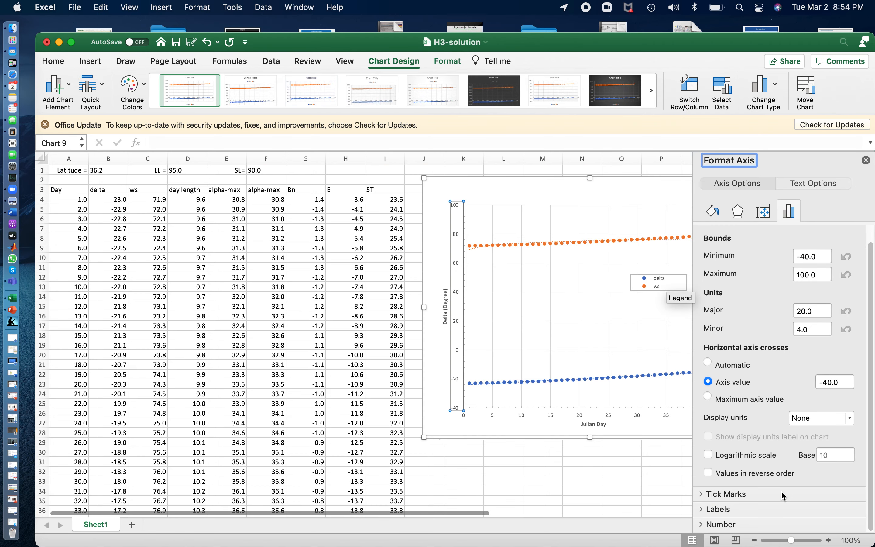
pyautogui.click(803, 181)
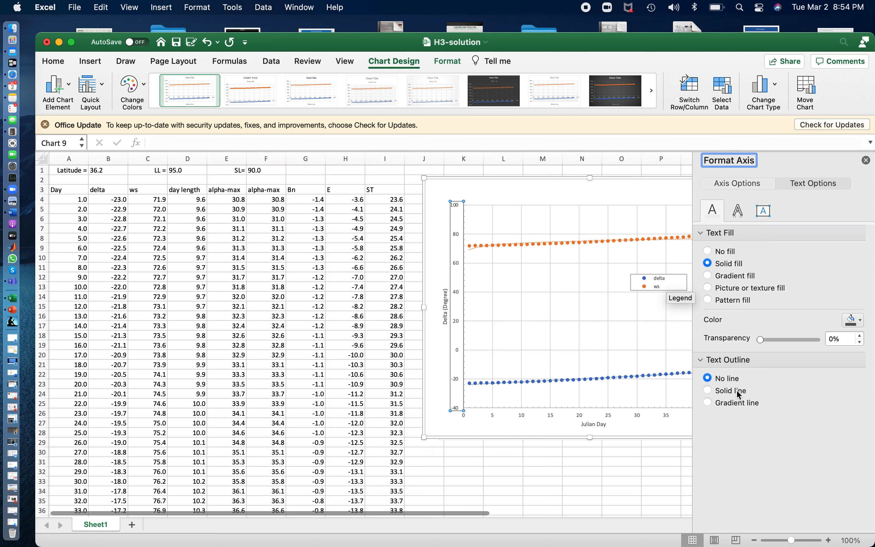
pyautogui.click(736, 184)
pyautogui.click(799, 185)
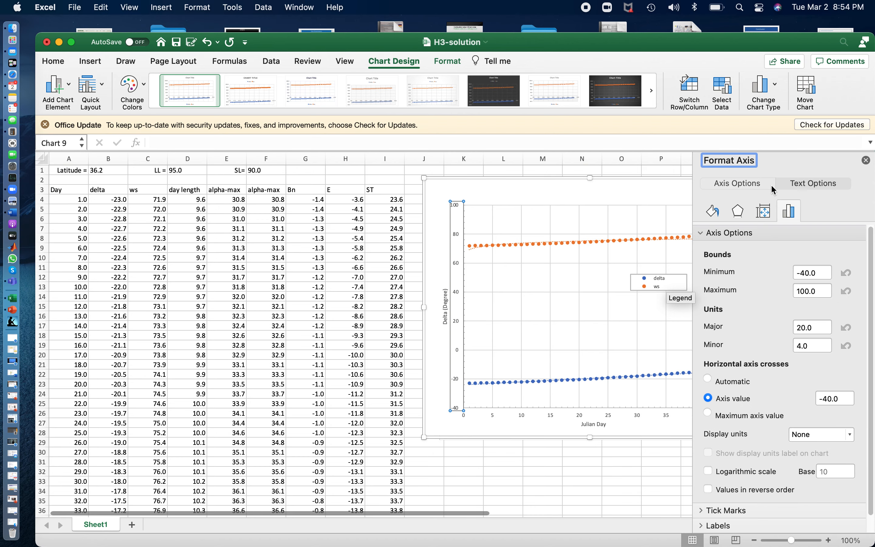
pyautogui.click(742, 183)
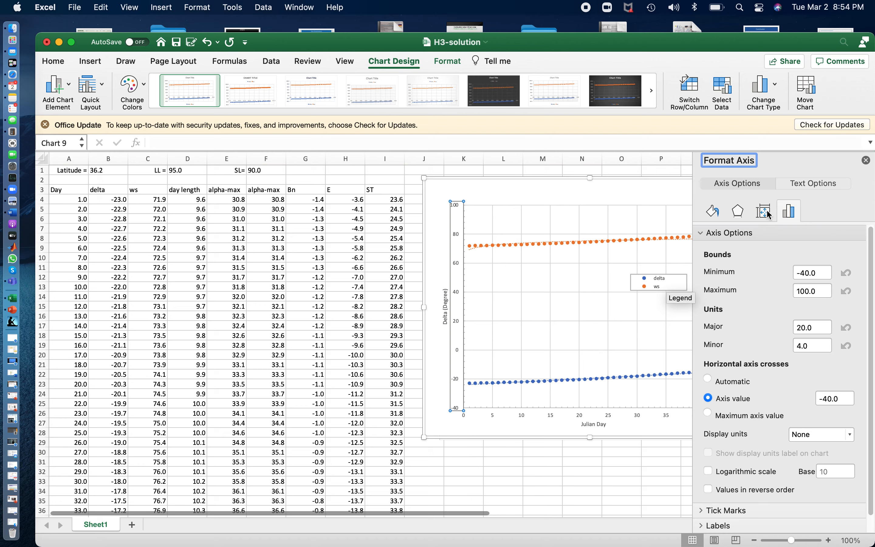
pyautogui.click(766, 209)
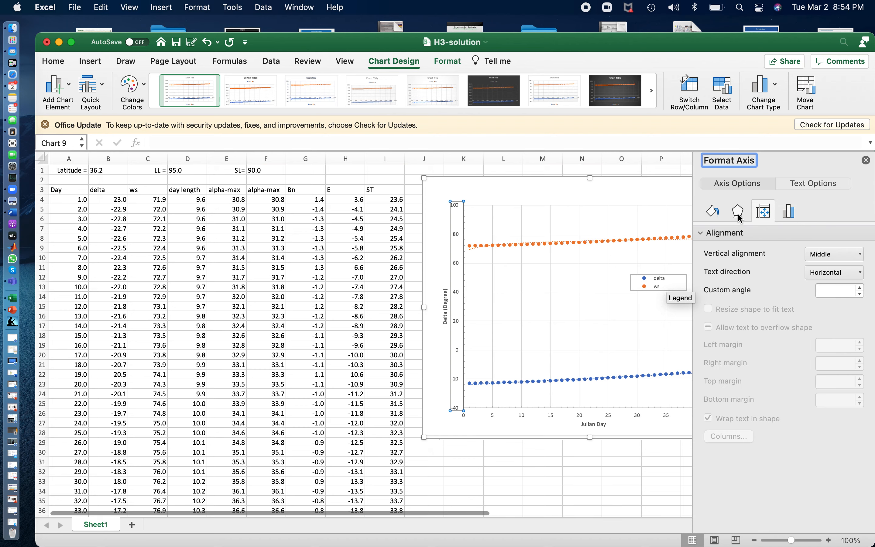
# Set the vertical axis line's width to 1.5 pt and its color to black
pyautogui.click(710, 211)
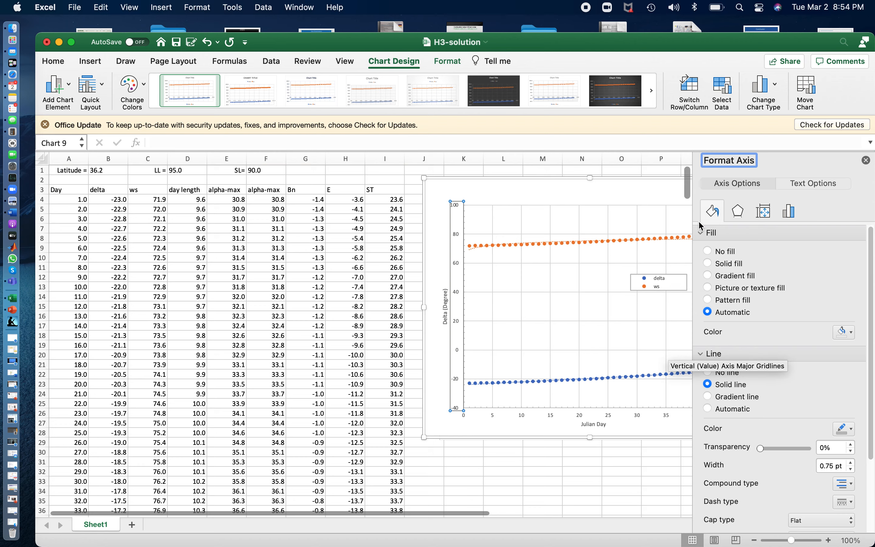
pyautogui.click(851, 462)
pyautogui.click(850, 462)
pyautogui.click(851, 462)
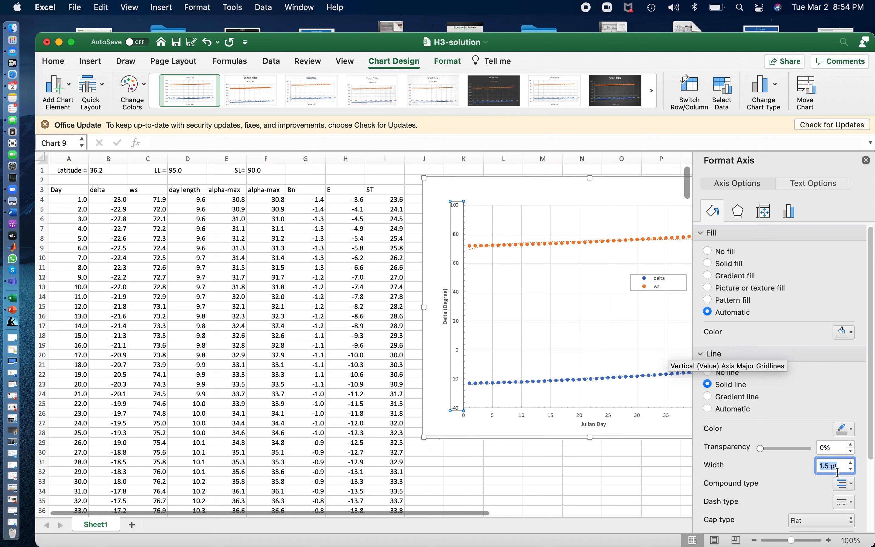
pyautogui.click(851, 429)
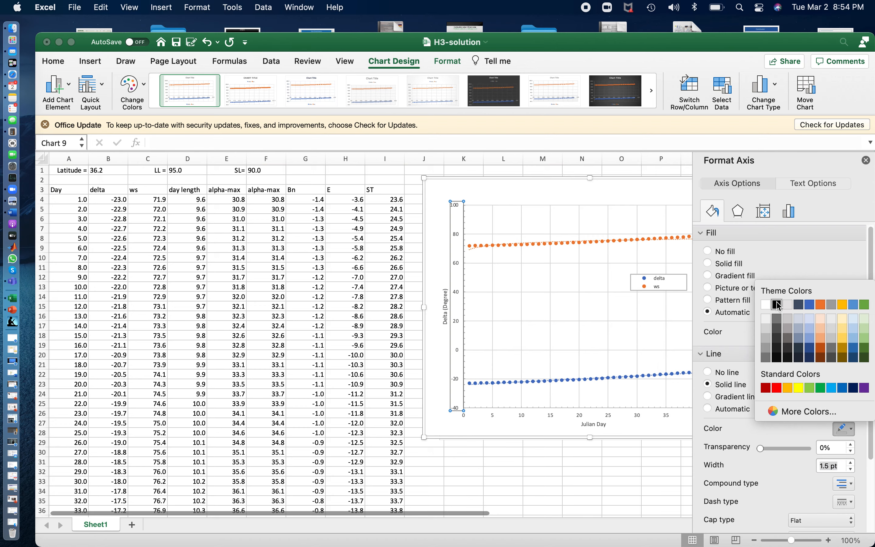
pyautogui.click(777, 305)
pyautogui.click(548, 461)
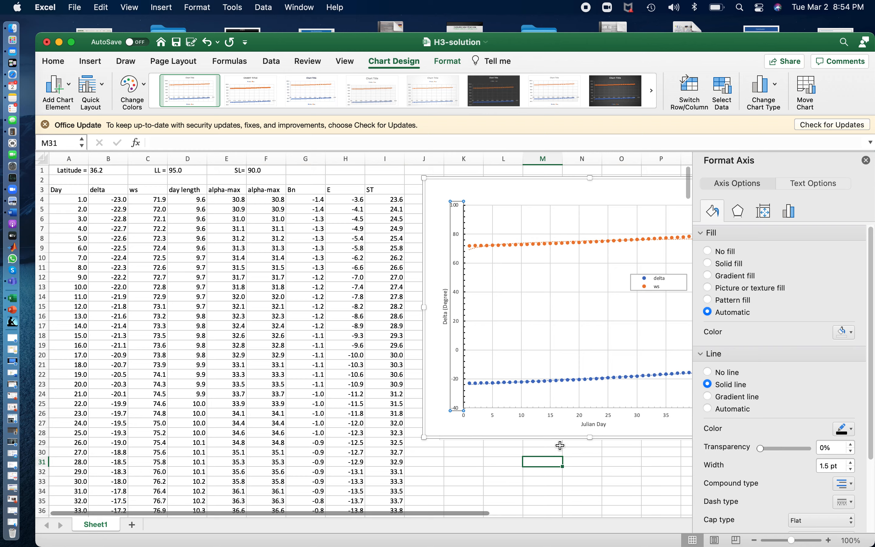
# Give the horizontal axis a black line 1.5 pt wide and close the formatting options
pyautogui.click(635, 416)
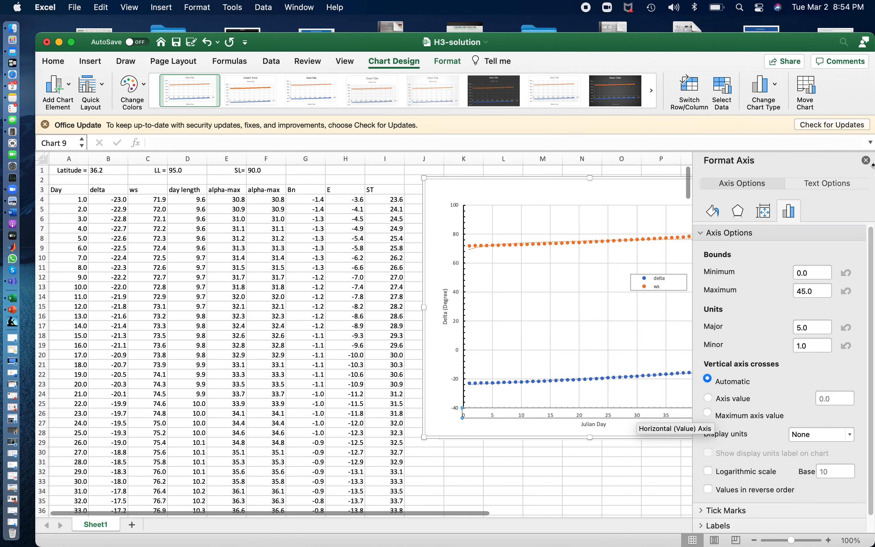
pyautogui.click(867, 161)
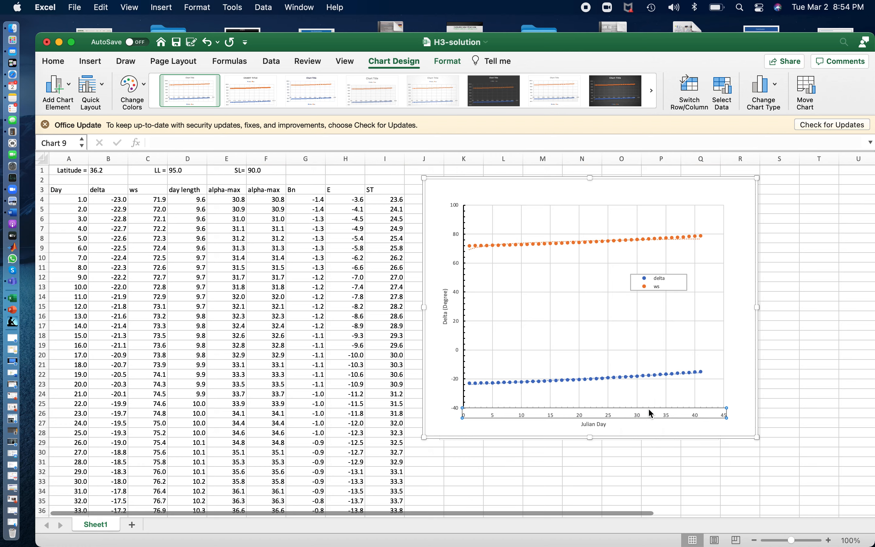
pyautogui.rightClick(648, 409)
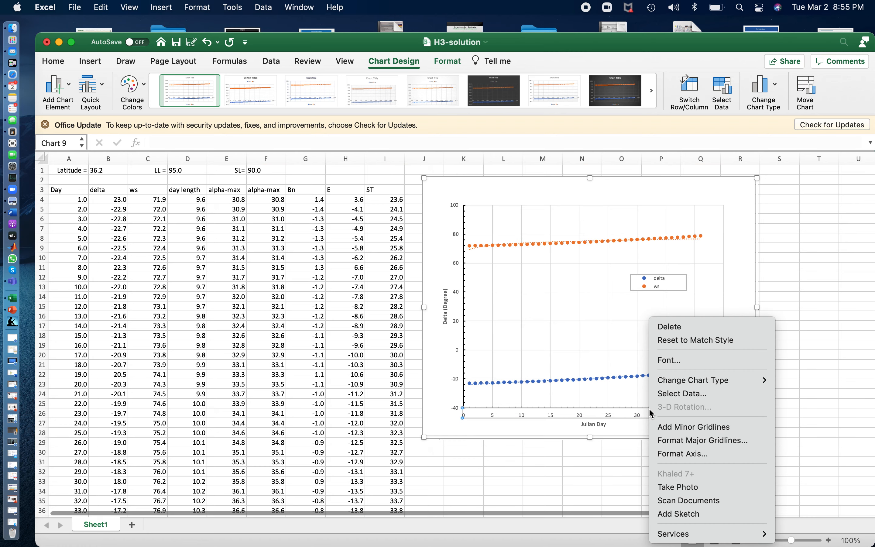
pyautogui.click(682, 453)
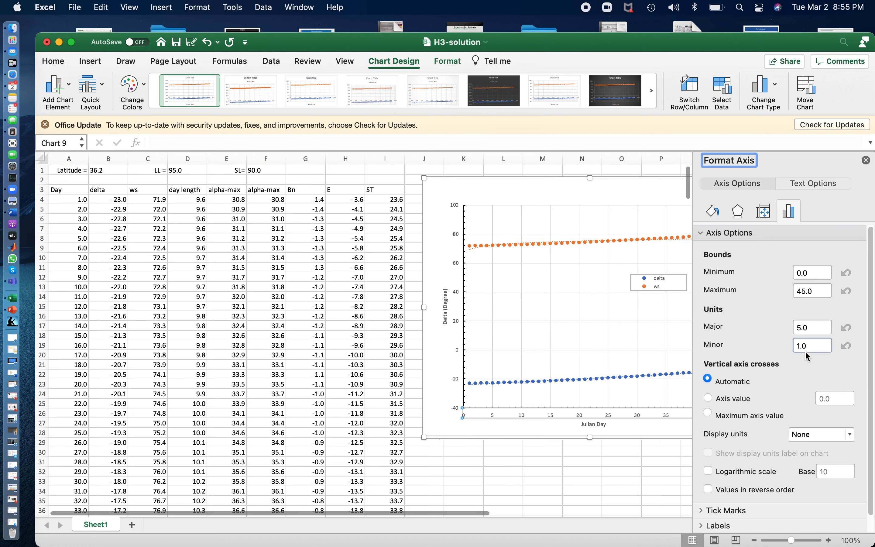
pyautogui.click(715, 212)
pyautogui.click(851, 462)
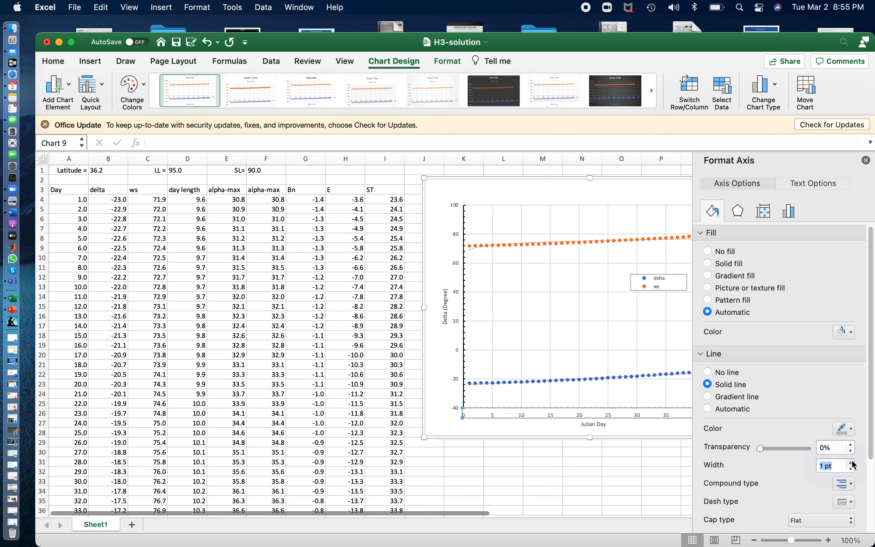
pyautogui.click(851, 462)
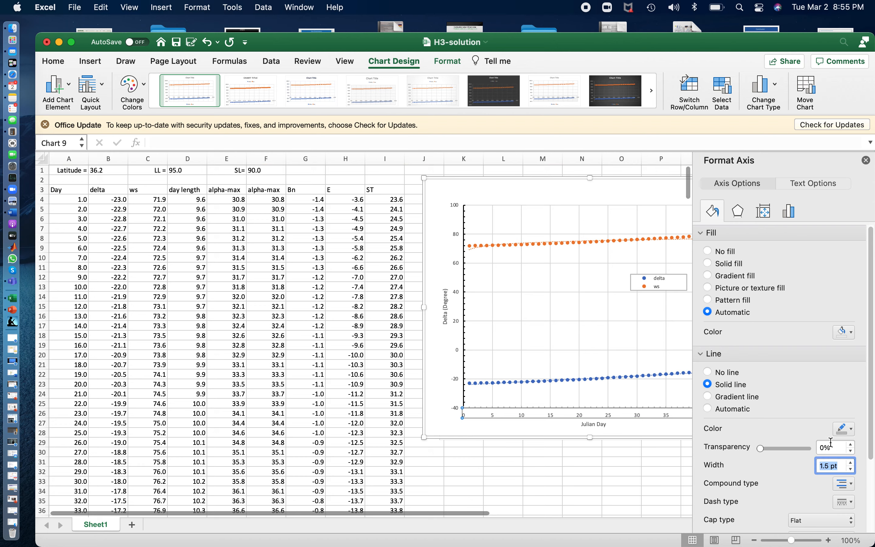
pyautogui.click(844, 429)
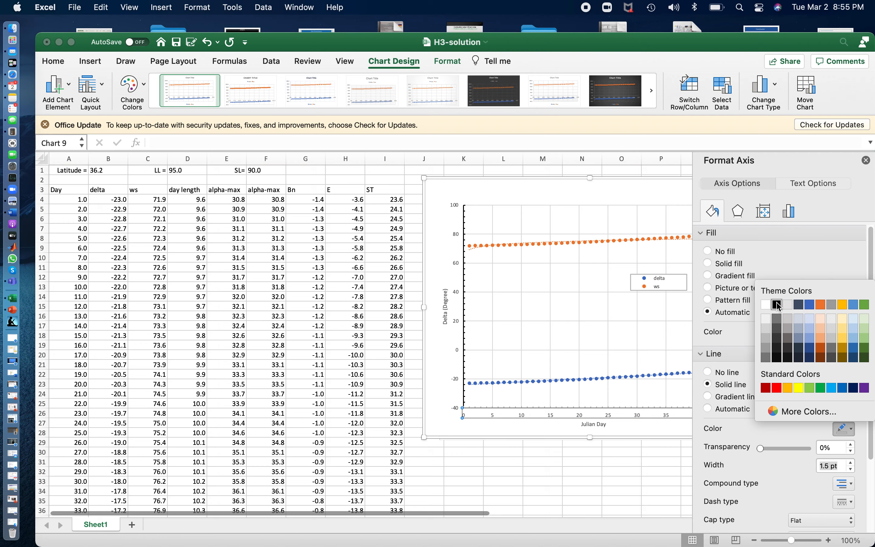
pyautogui.click(778, 306)
pyautogui.click(662, 481)
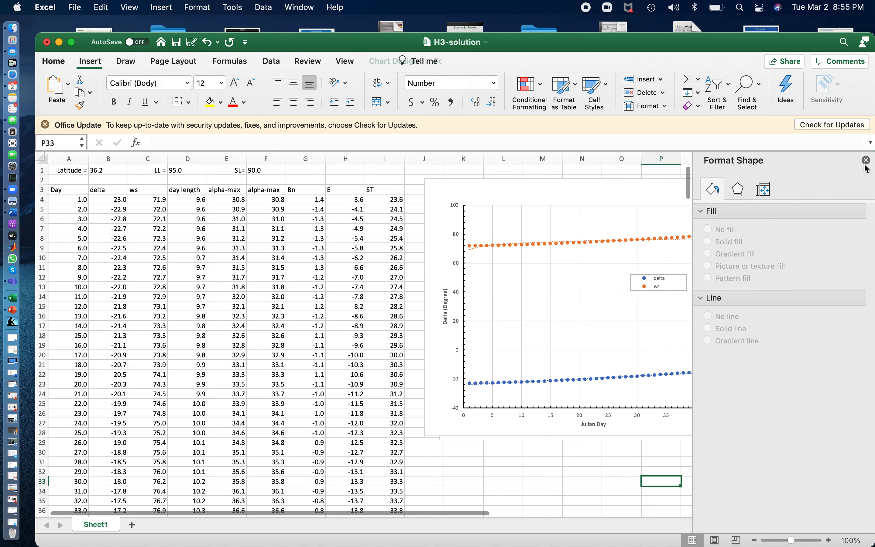
pyautogui.click(866, 160)
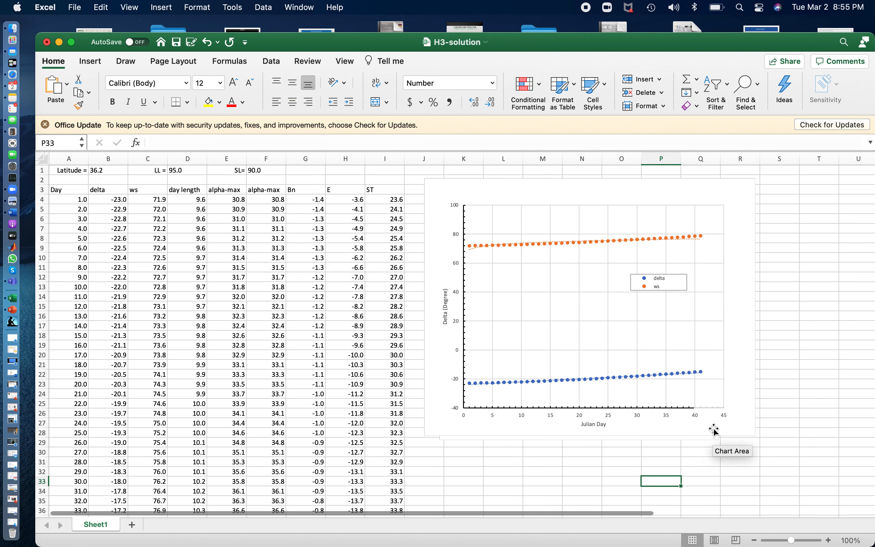
# Enter "jú" in cell O32 below the chart
pyautogui.click(633, 471)
pyautogui.write('ju')
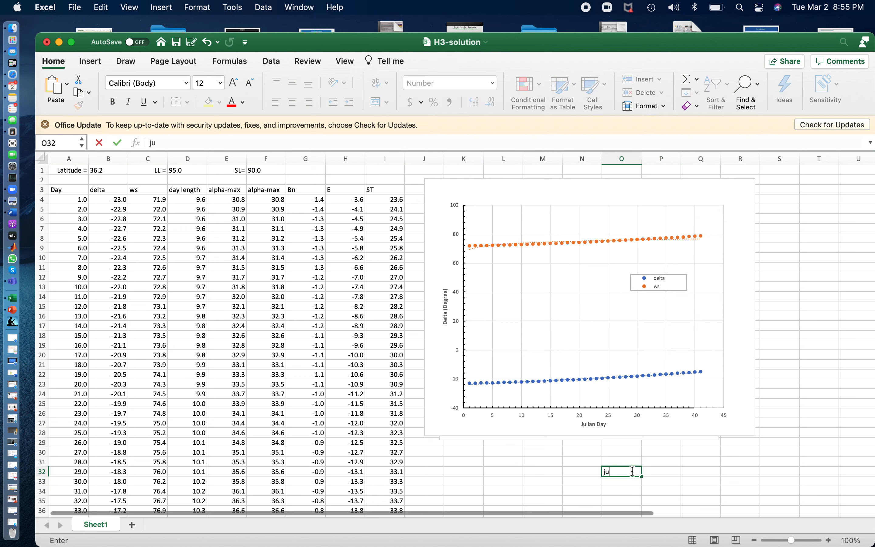
pyautogui.write('4')
pyautogui.click(722, 464)
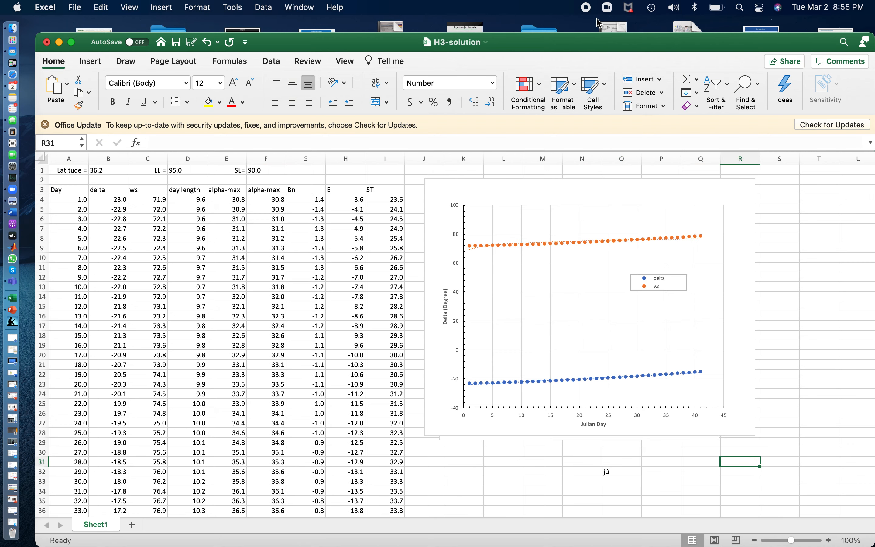